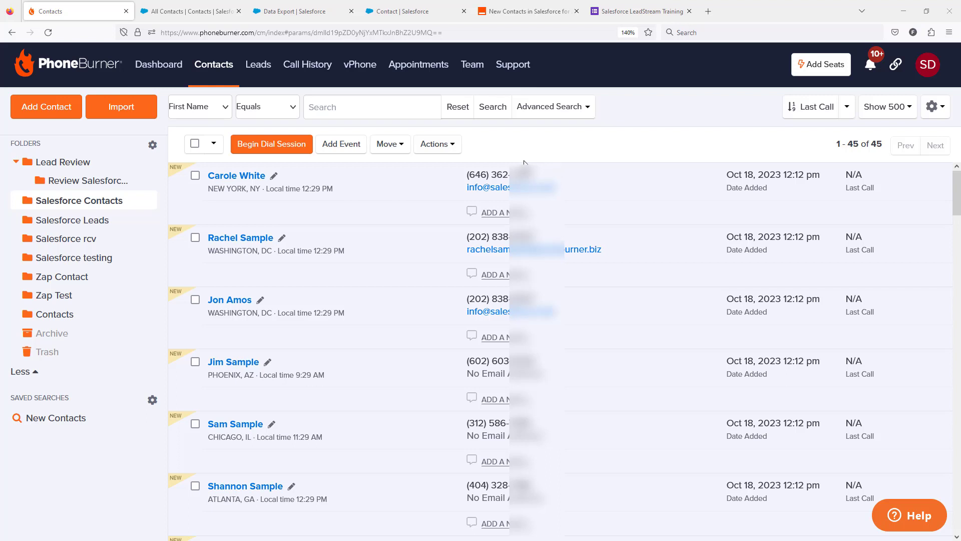
# Switch to the Salesforce LeadStream Training form and enter the test lead's first and last name
pyautogui.click(622, 14)
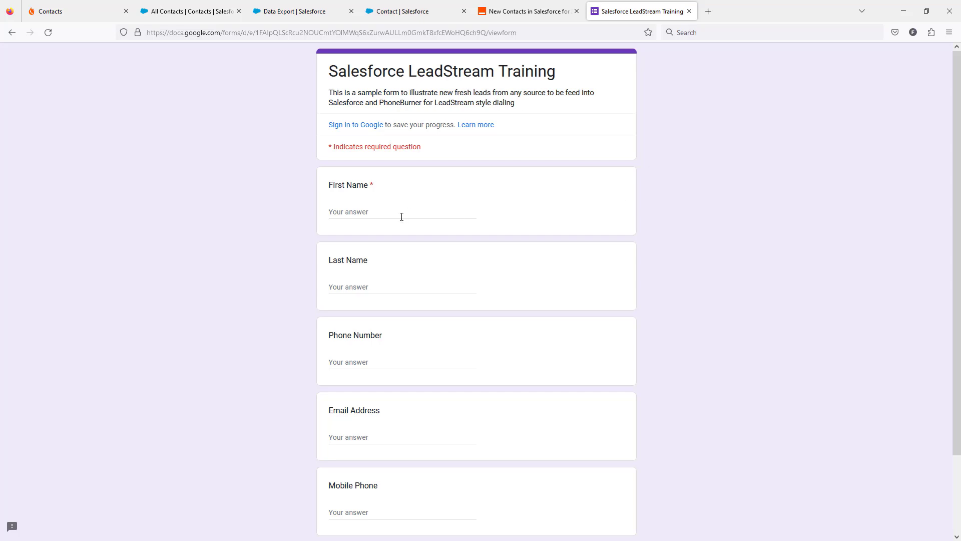
pyautogui.click(384, 213)
pyautogui.write('Johnny')
pyautogui.press('Tab')
pyautogui.write('Tester')
pyautogui.press('Tab')
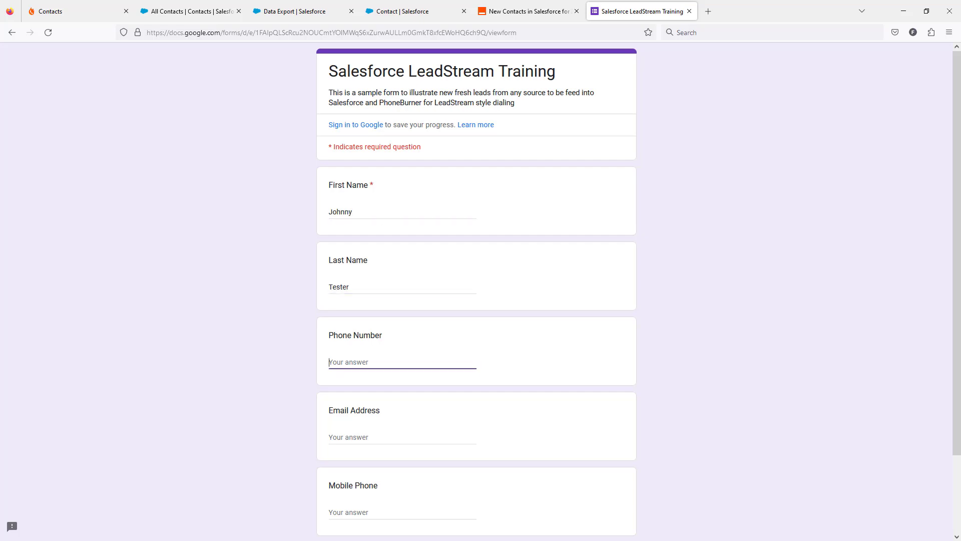
# Fill in the lead's phone number, email address and mobile phone, copying both phone numbers from another window
pyautogui.hotkey('alt', 'Tab')
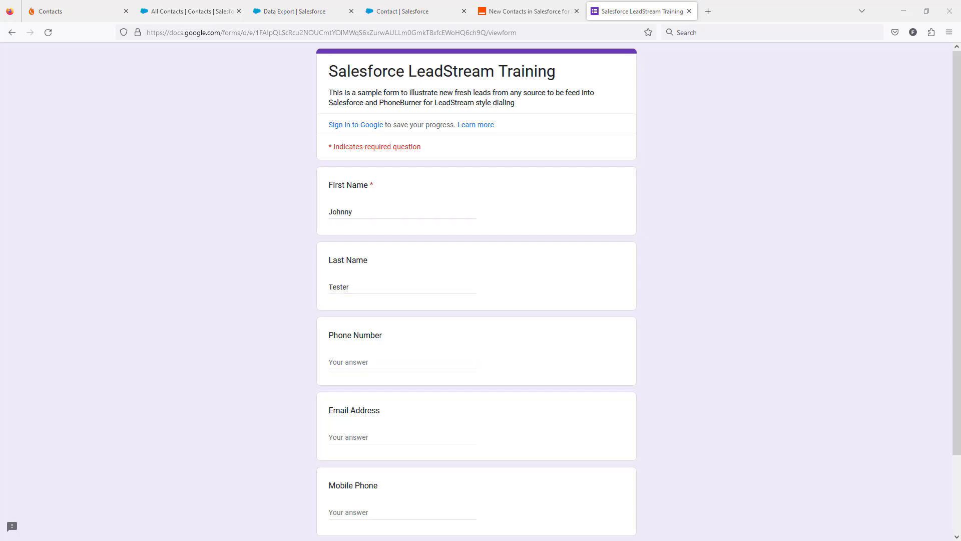
pyautogui.click(386, 368)
pyautogui.hotkey('ctrl', 'v')
pyautogui.click(360, 435)
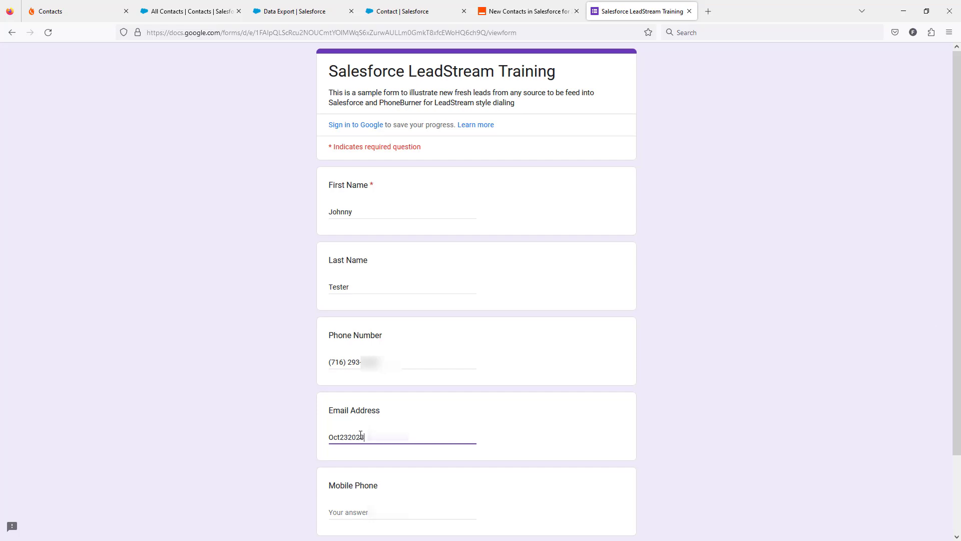
pyautogui.press('Tab')
pyautogui.hotkey('alt', 'Tab')
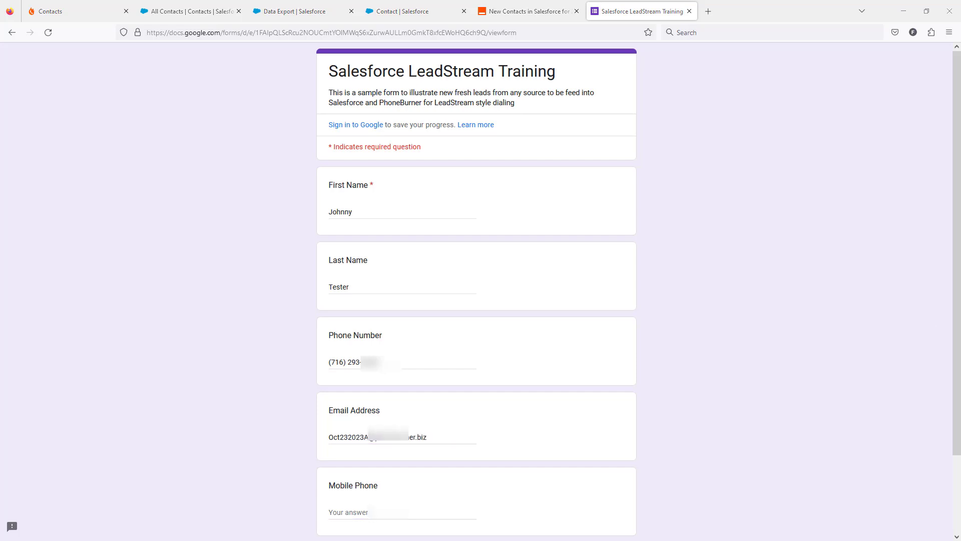
pyautogui.click(407, 513)
pyautogui.hotkey('ctrl', 'v')
# Submit the completed lead form
pyautogui.click(509, 339)
pyautogui.scroll(-3, 509, 338)
pyautogui.scroll(3, 509, 339)
pyautogui.scroll(-3, 480, 326)
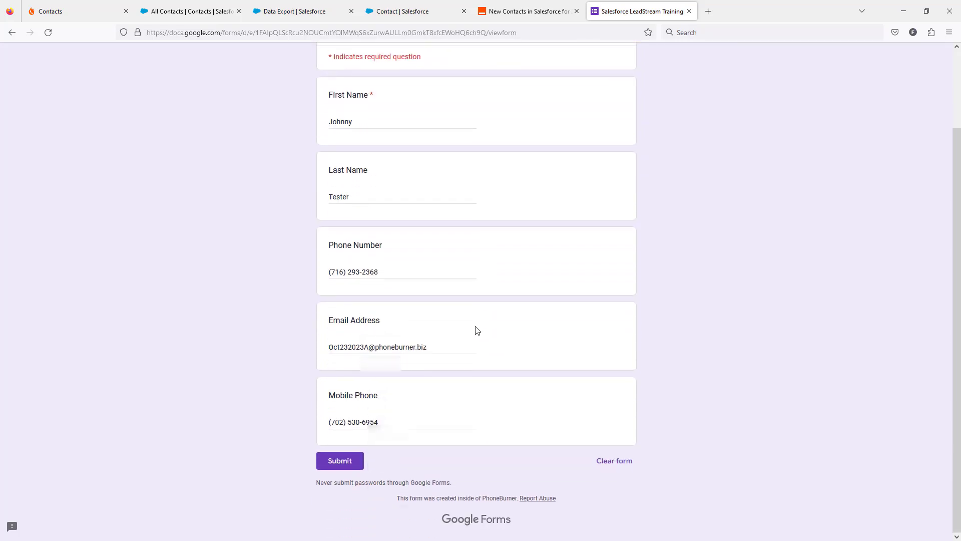
pyautogui.click(351, 469)
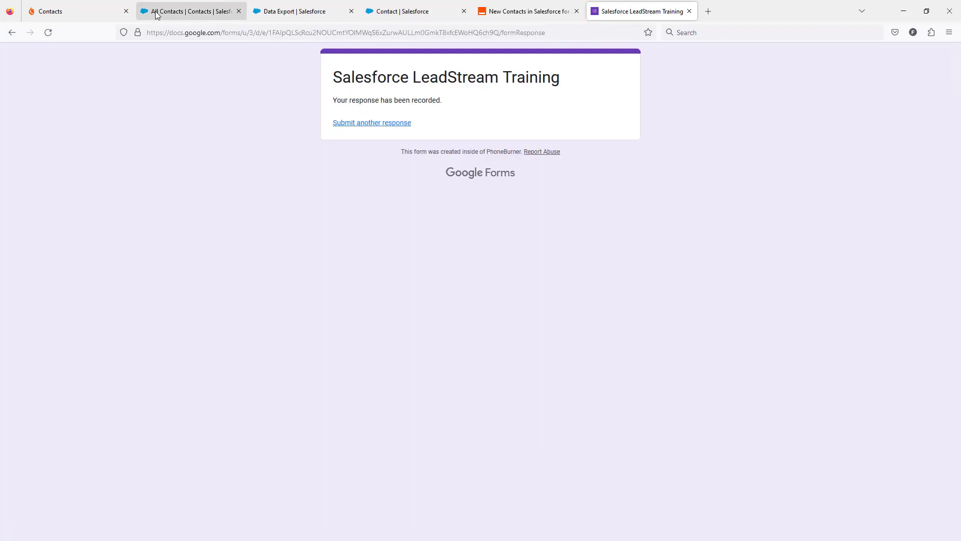
# Switch to Salesforce's All Contacts list, deselect all contacts, and reload the page to look for the submitted lead
pyautogui.click(156, 15)
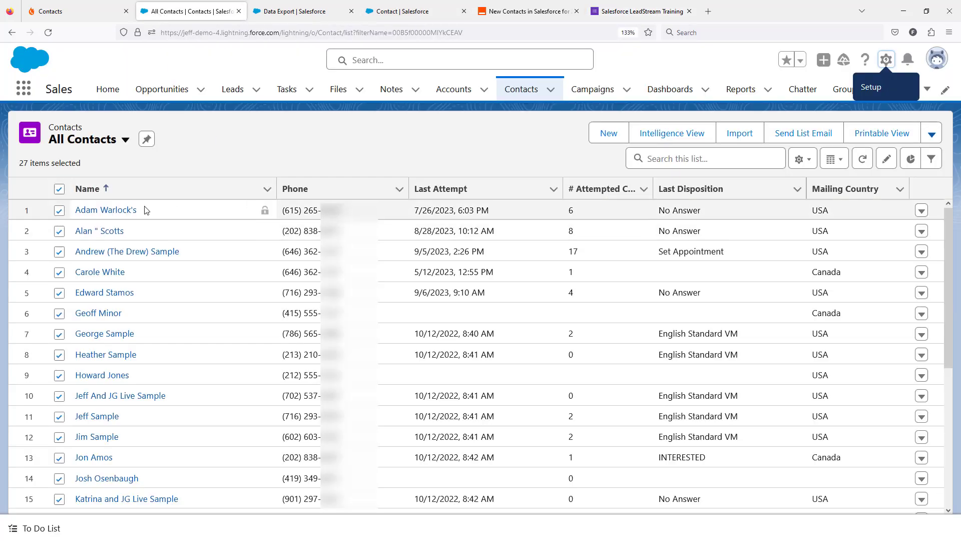
pyautogui.click(59, 189)
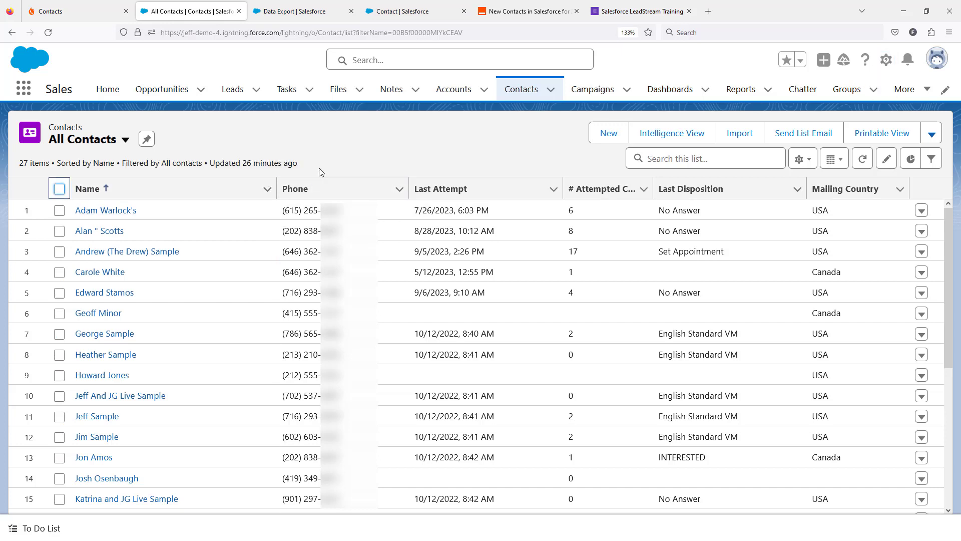
pyautogui.click(48, 32)
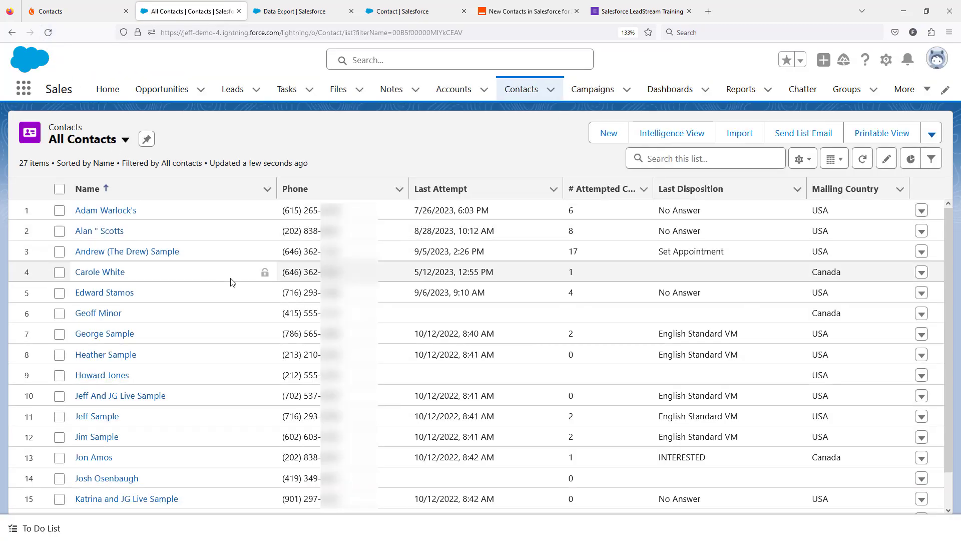
pyautogui.scroll(-2, 230, 282)
pyautogui.scroll(-3, 221, 278)
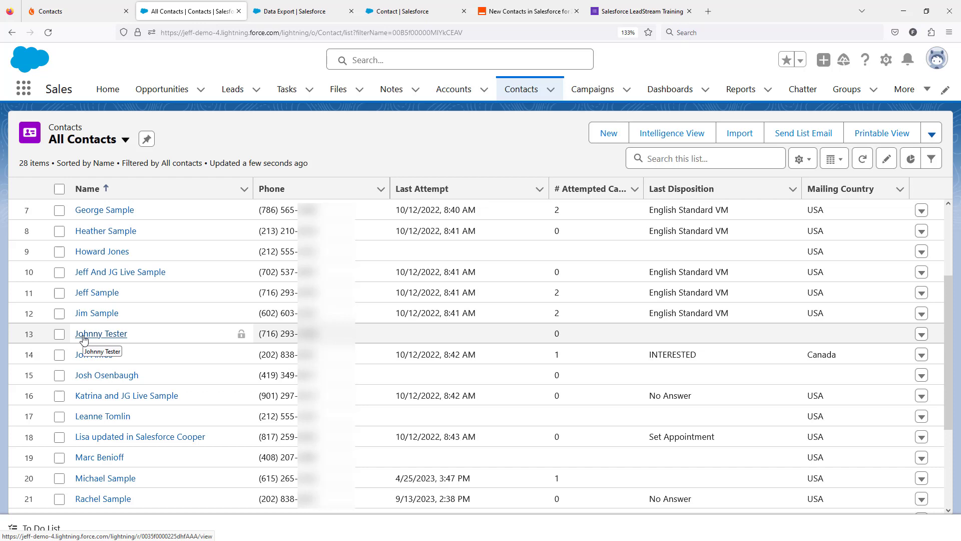
# Switch to the Zapier zap "New Contacts in Salesforce for 2023 Training" and open it as an editable draft
pyautogui.click(622, 11)
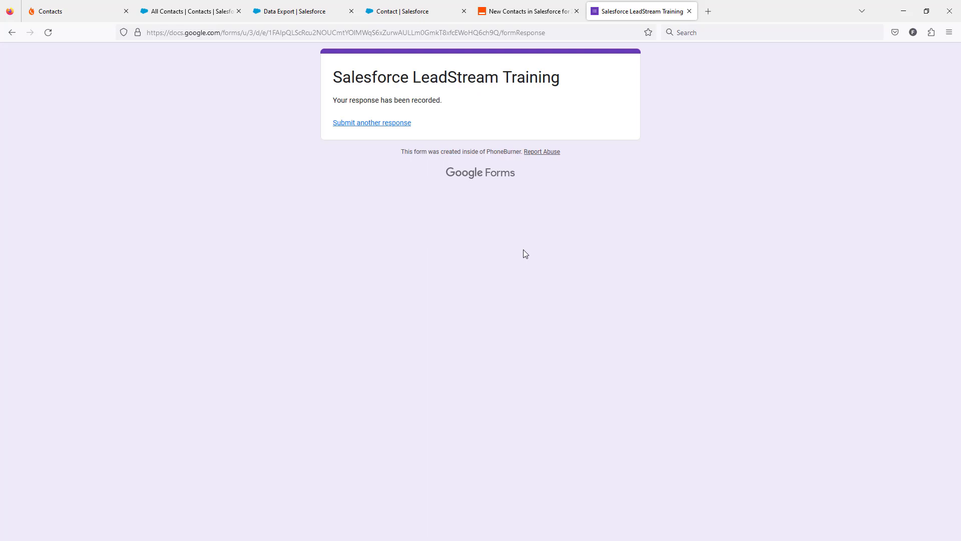
pyautogui.click(509, 15)
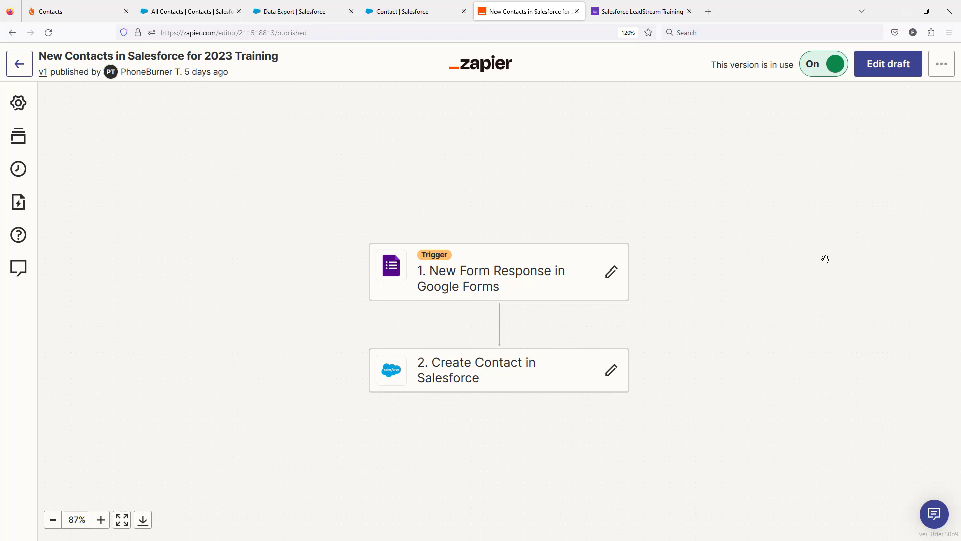
pyautogui.click(881, 66)
pyautogui.click(523, 324)
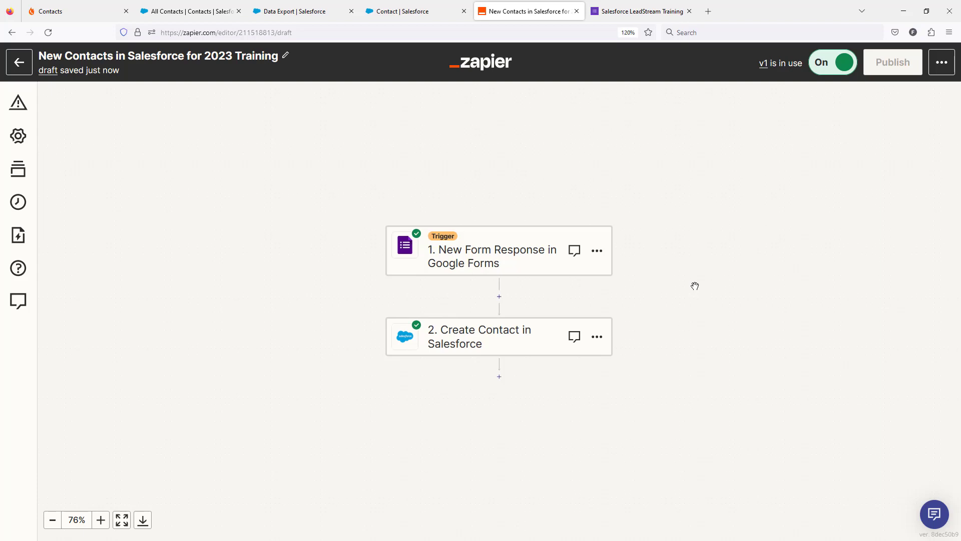
# Add a PhoneBurner (2.7.3) action after the Salesforce step and set its event to Create Contact
pyautogui.click(500, 379)
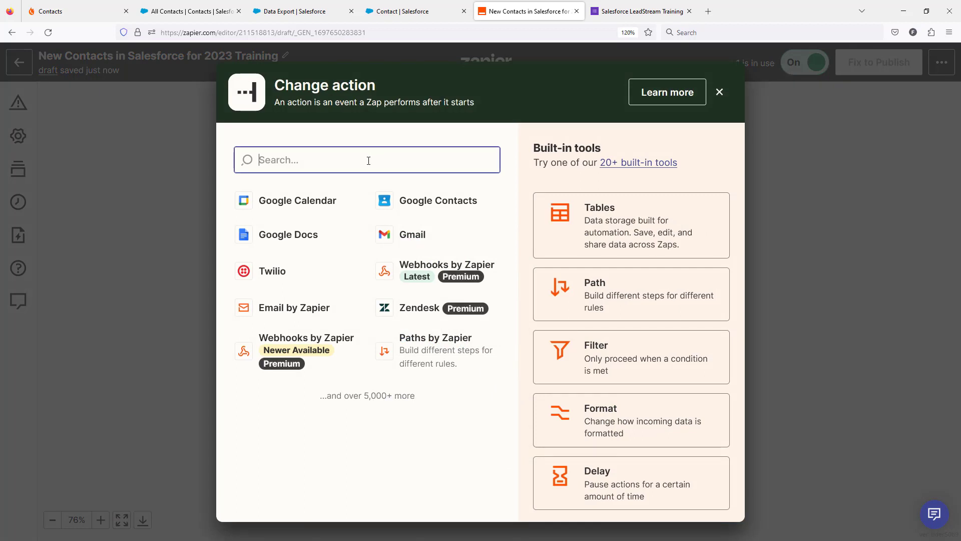
pyautogui.write('PhoneBurner')
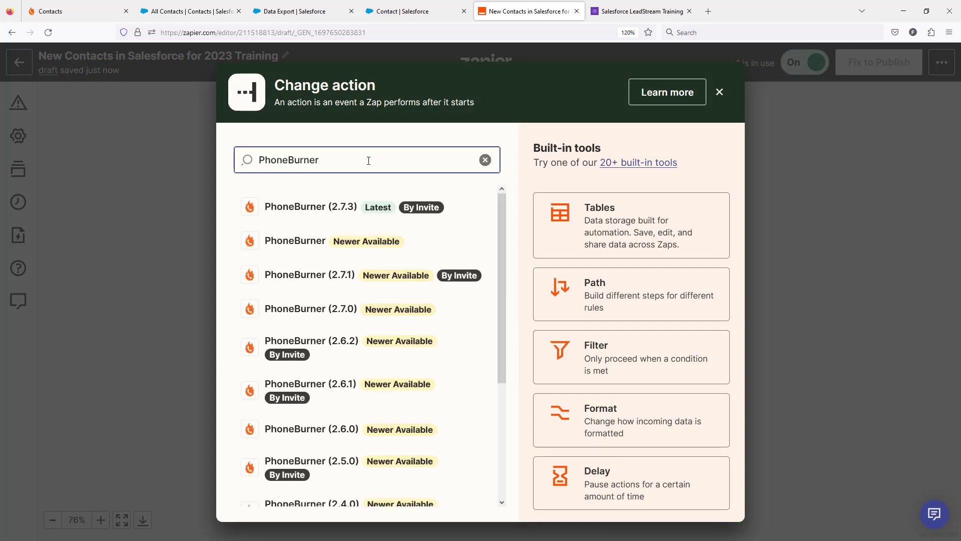
pyautogui.click(352, 210)
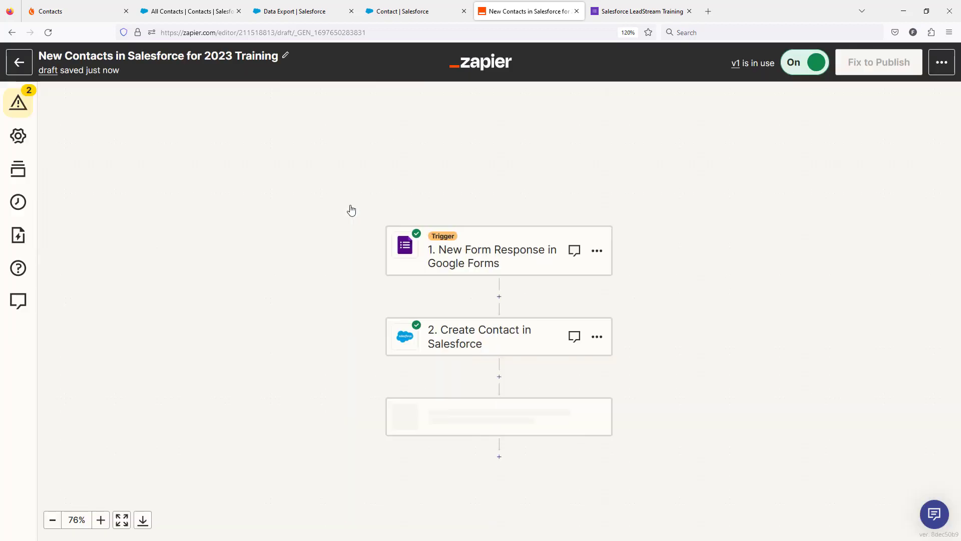
pyautogui.click(691, 335)
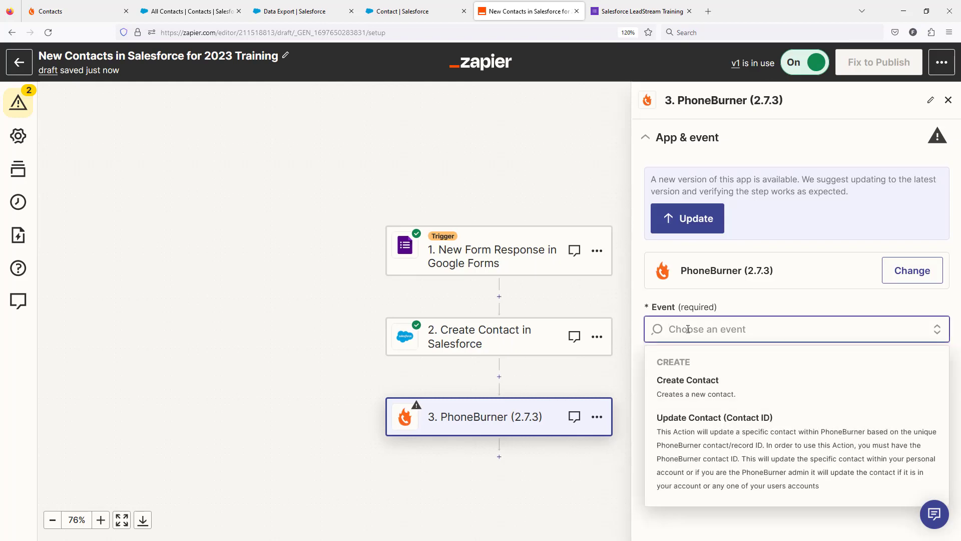
pyautogui.click(682, 387)
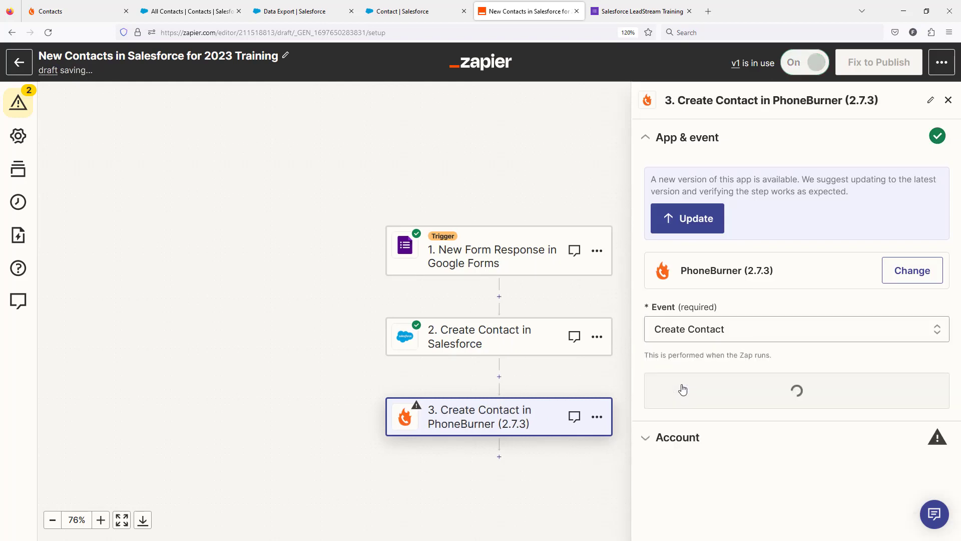
pyautogui.click(754, 396)
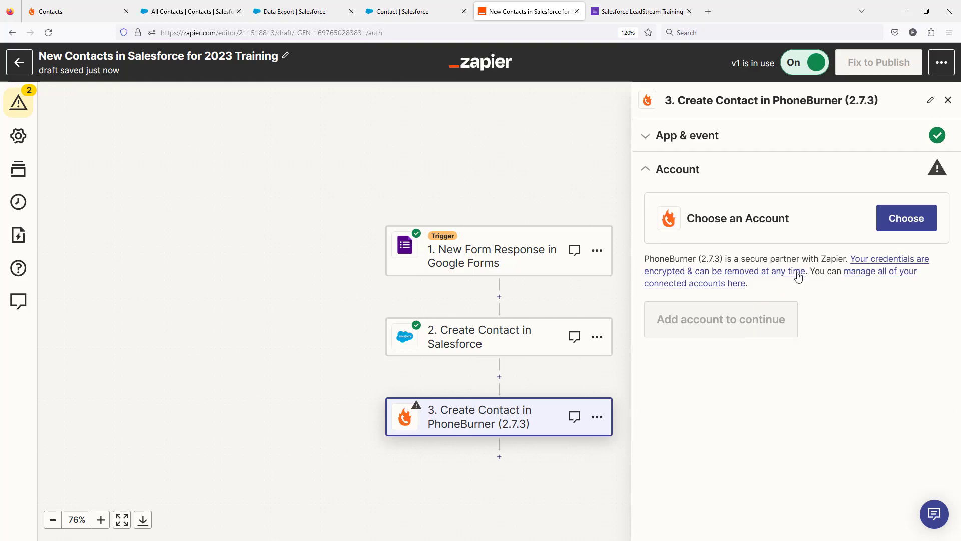
# Connect a new PhoneBurner account to the action by signing in with the saved credentials, and continue to the action fields
pyautogui.click(899, 221)
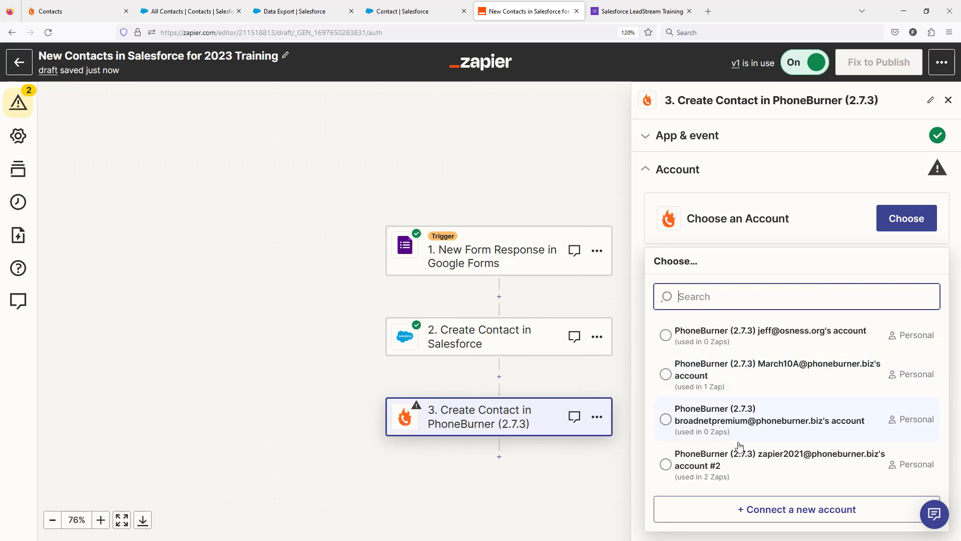
pyautogui.click(750, 518)
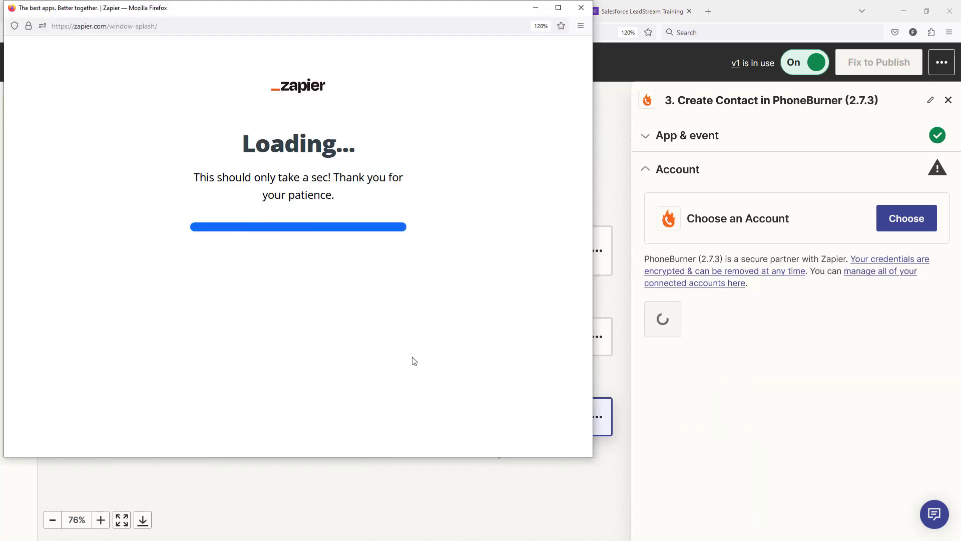
pyautogui.click(275, 350)
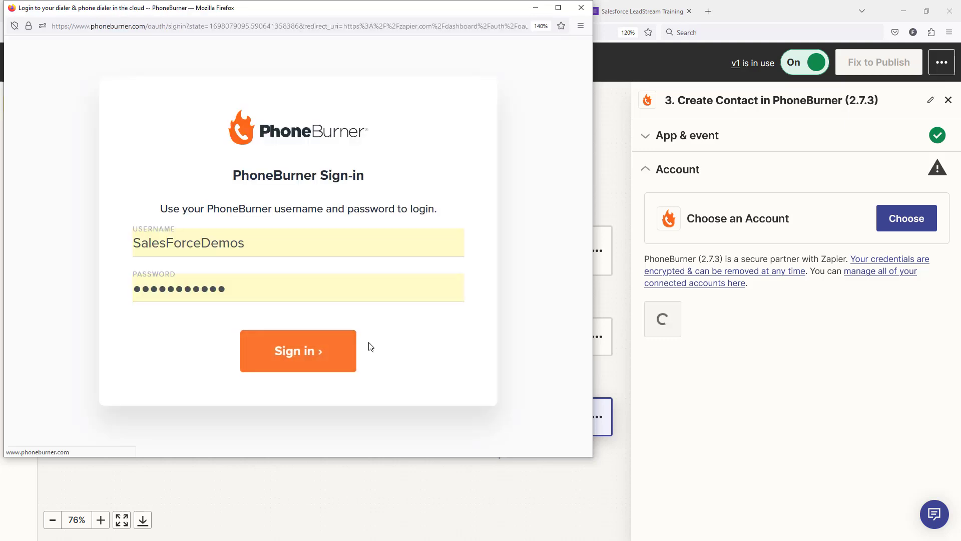
pyautogui.click(368, 347)
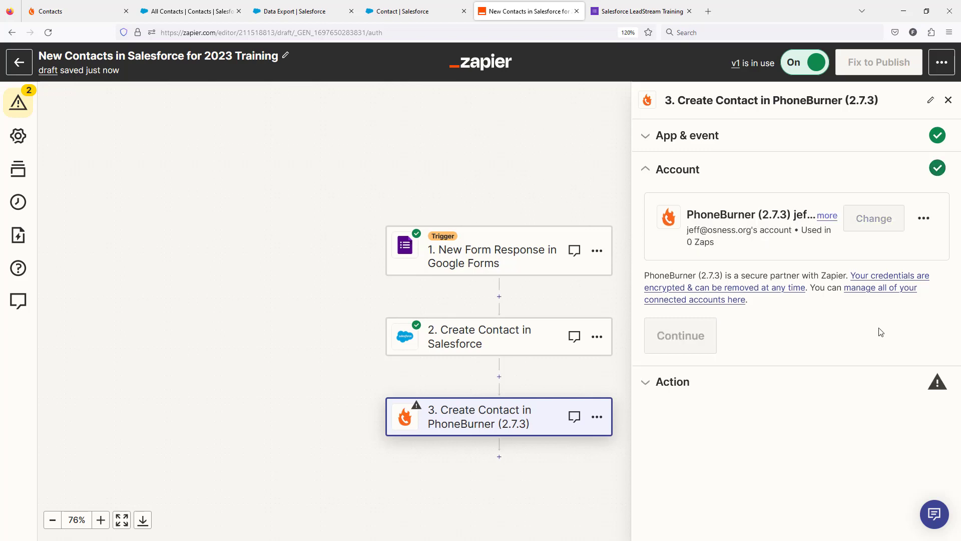
pyautogui.click(668, 343)
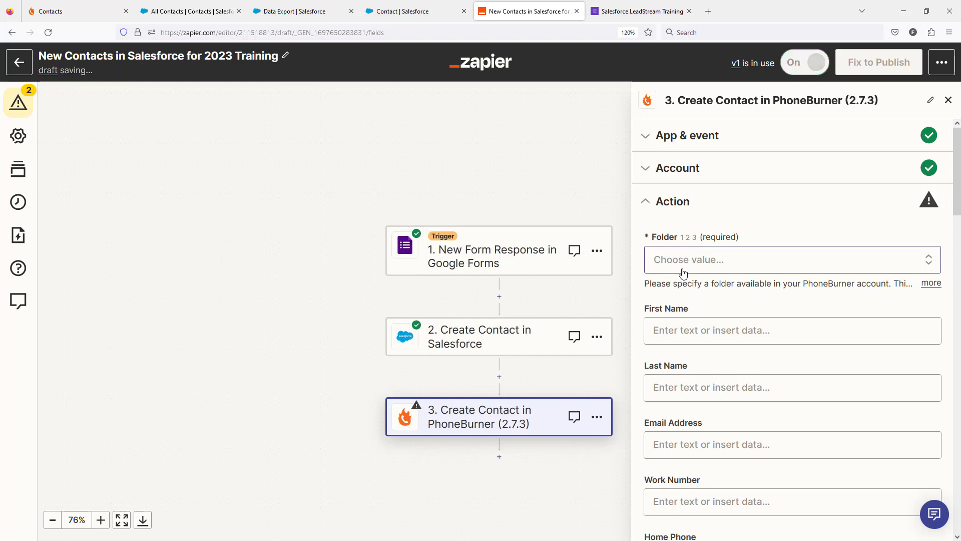
# Check the folders in PhoneBurner, and set the Zapier action's destination folder to Salesforce Contacts
pyautogui.click(80, 3)
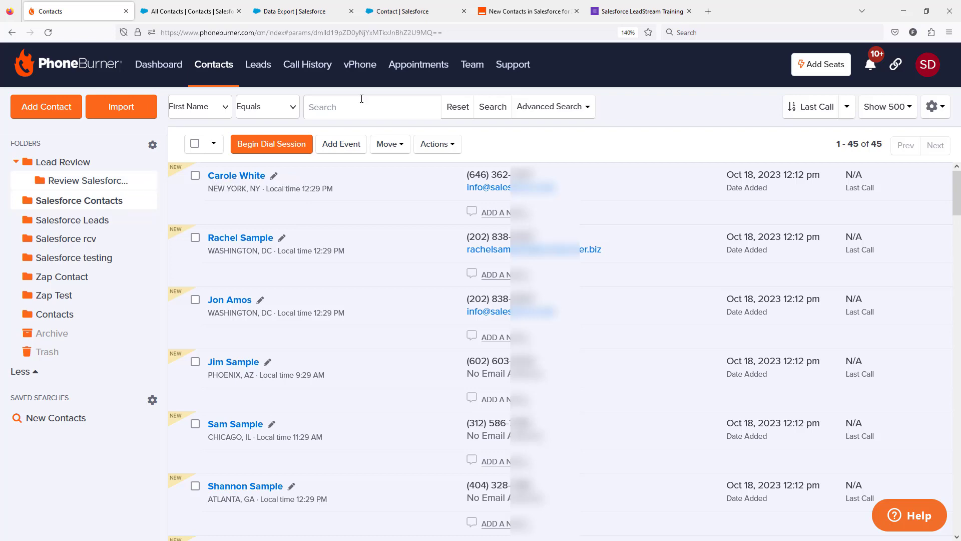
pyautogui.click(530, 12)
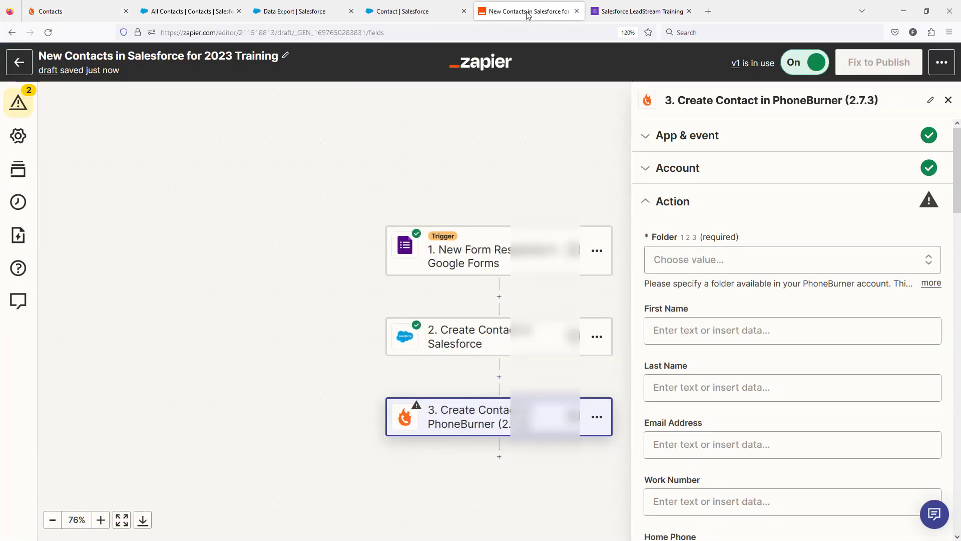
pyautogui.click(718, 261)
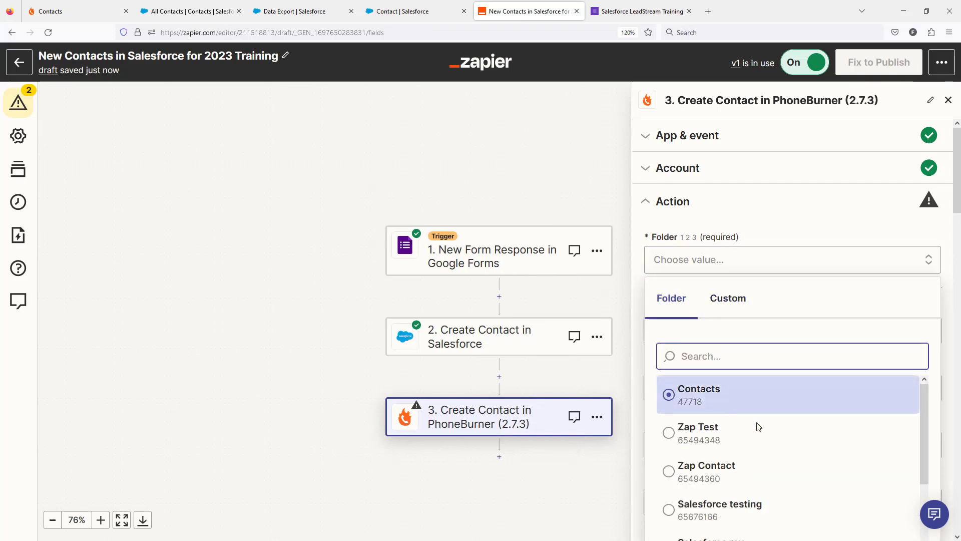
pyautogui.scroll(-3, 756, 425)
pyautogui.scroll(-2, 781, 418)
pyautogui.click(771, 411)
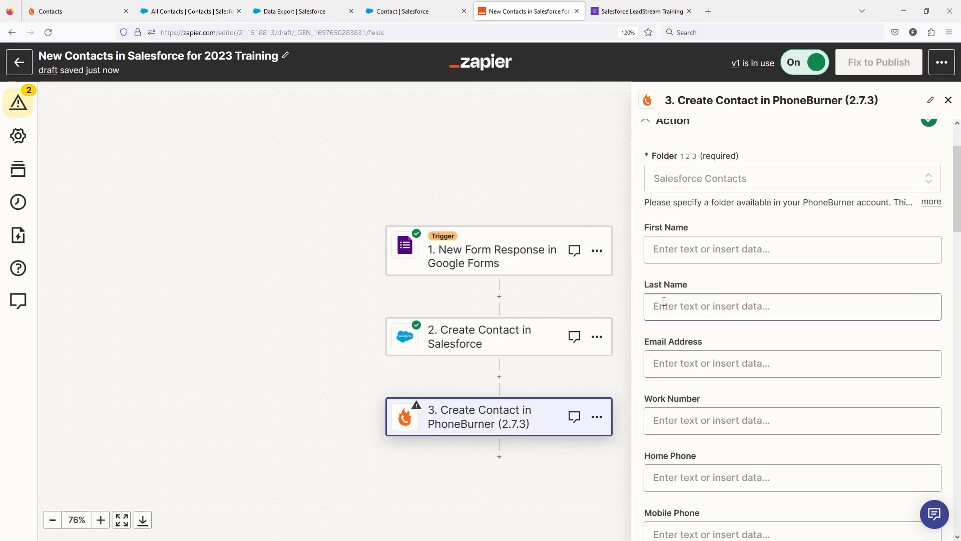
# Map the PhoneBurner contact's First Name to the First Name answer from the Google Forms response
pyautogui.click(682, 248)
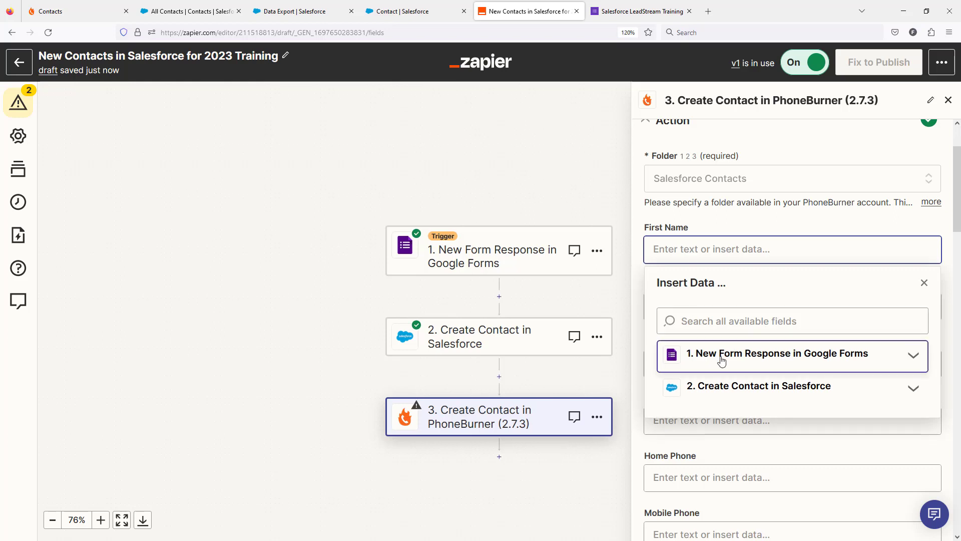
pyautogui.click(693, 356)
pyautogui.scroll(-2, 781, 323)
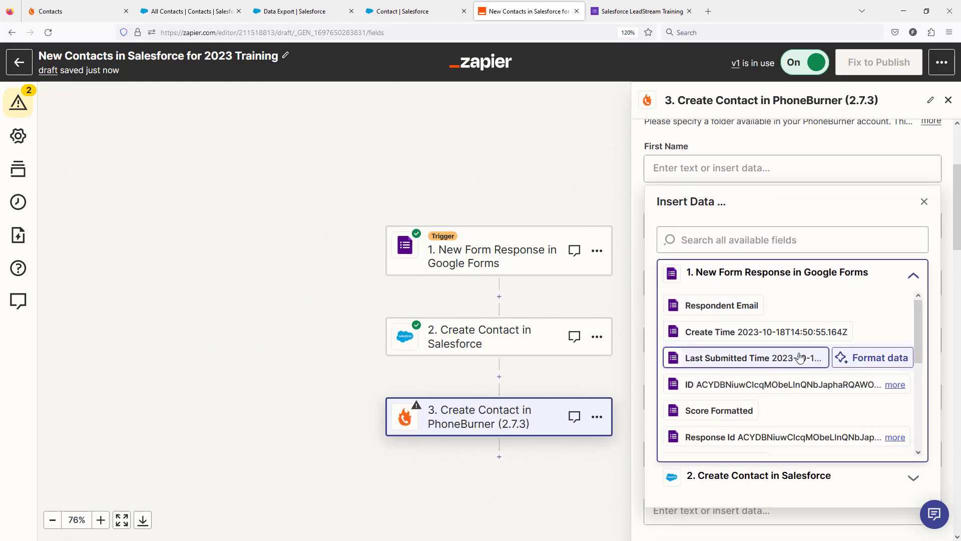
pyautogui.scroll(-3, 799, 360)
pyautogui.scroll(-1, 799, 361)
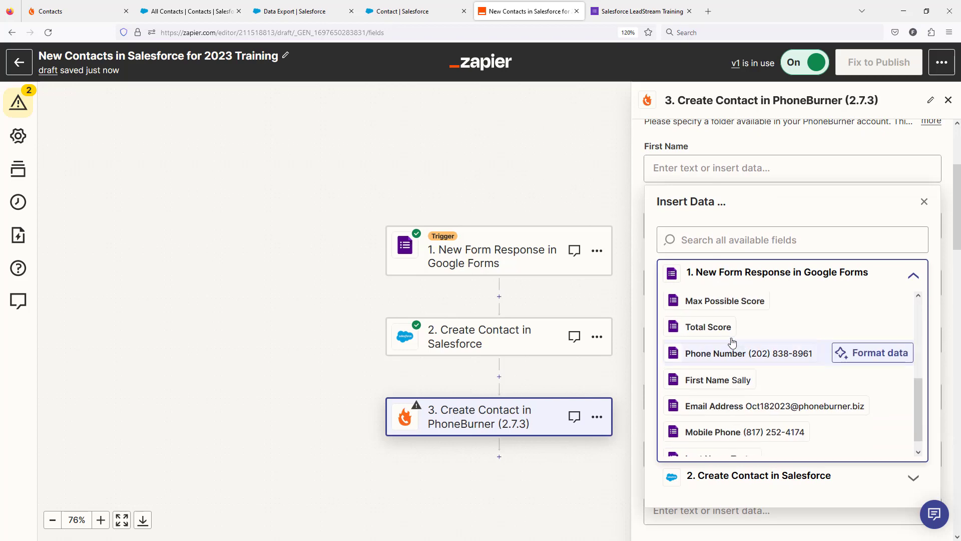
pyautogui.click(741, 379)
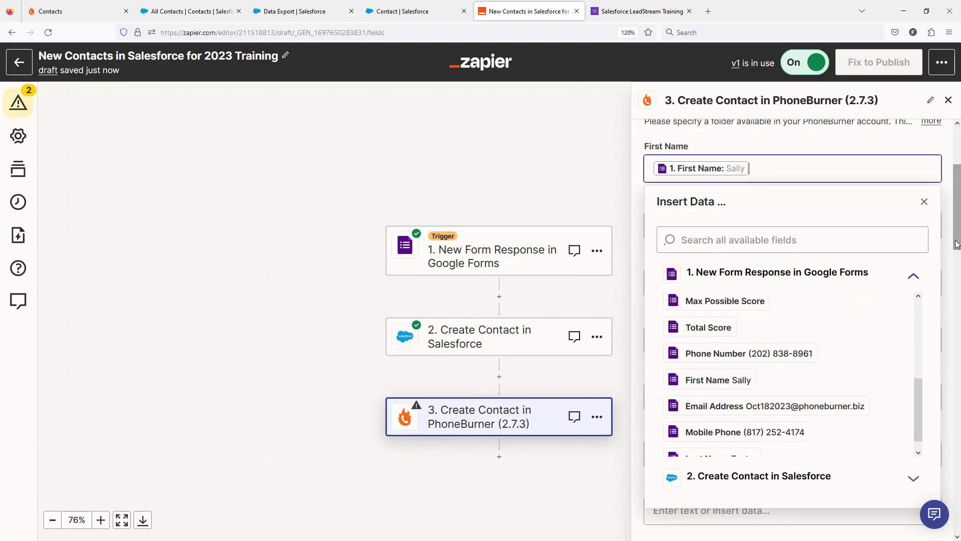
# Map the PhoneBurner contact's Last Name to the Last Name answer from the Google Forms response
pyautogui.click(741, 228)
pyautogui.click(764, 335)
pyautogui.scroll(-3, 794, 382)
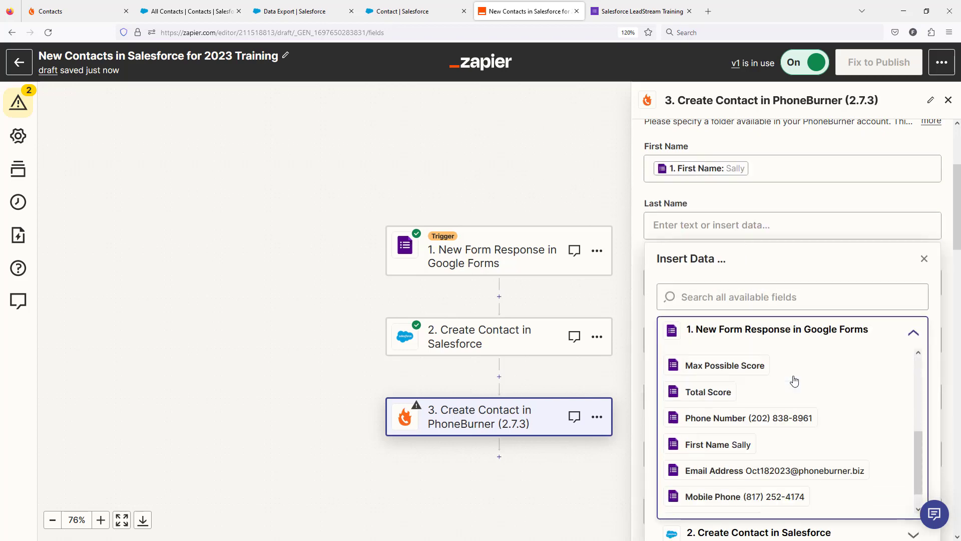
pyautogui.scroll(-1, 726, 470)
pyautogui.click(742, 501)
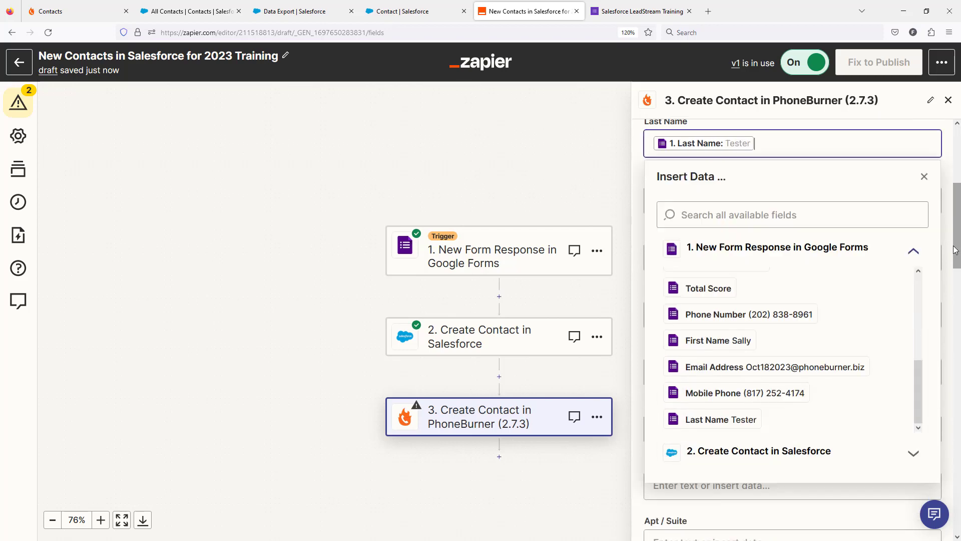
# Map the PhoneBurner contact's Email Address to the Email Address answer from the Google Forms response
pyautogui.click(726, 293)
pyautogui.click(773, 399)
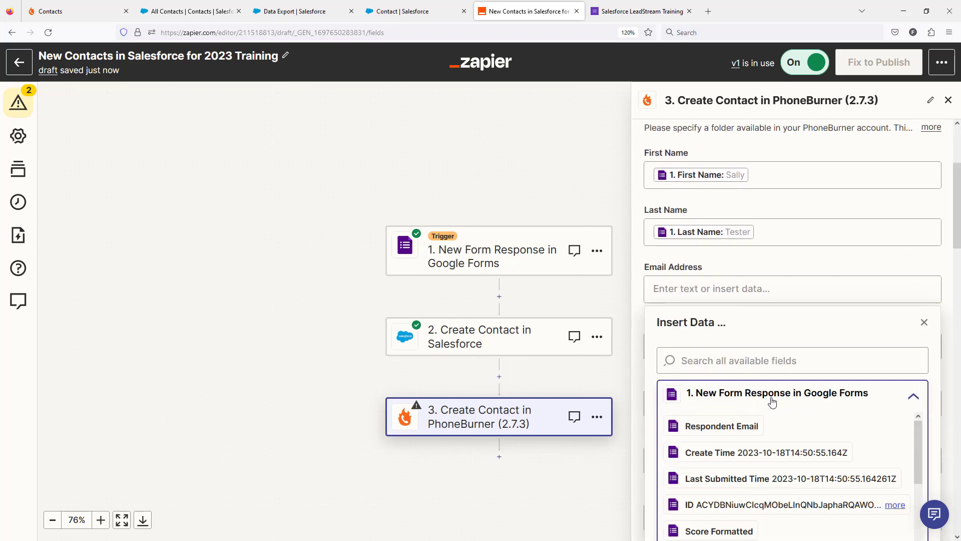
pyautogui.scroll(-3, 772, 415)
pyautogui.click(808, 534)
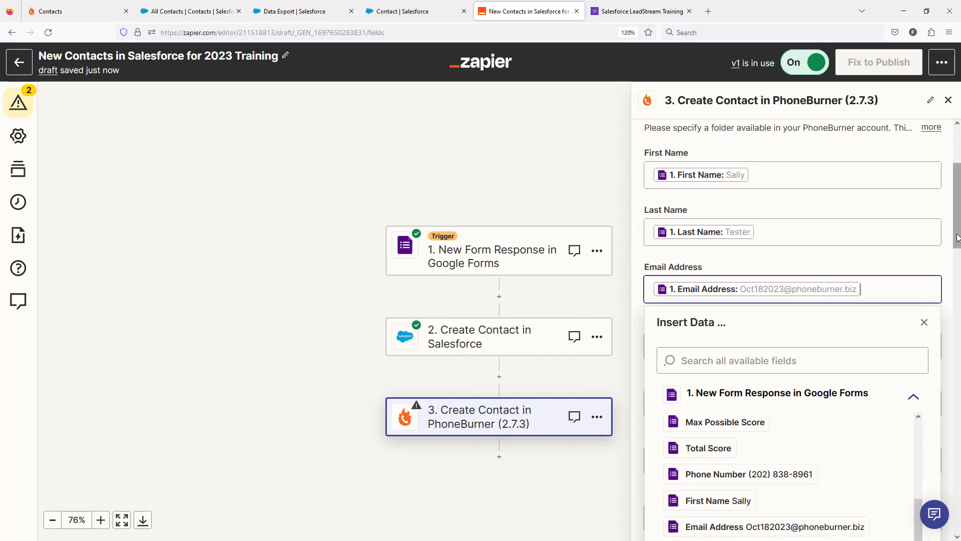
# Map the PhoneBurner contact's Work Number to the Phone Number answer from the Google Forms response
pyautogui.scroll(-2, 922, 310)
pyautogui.click(688, 269)
pyautogui.click(781, 368)
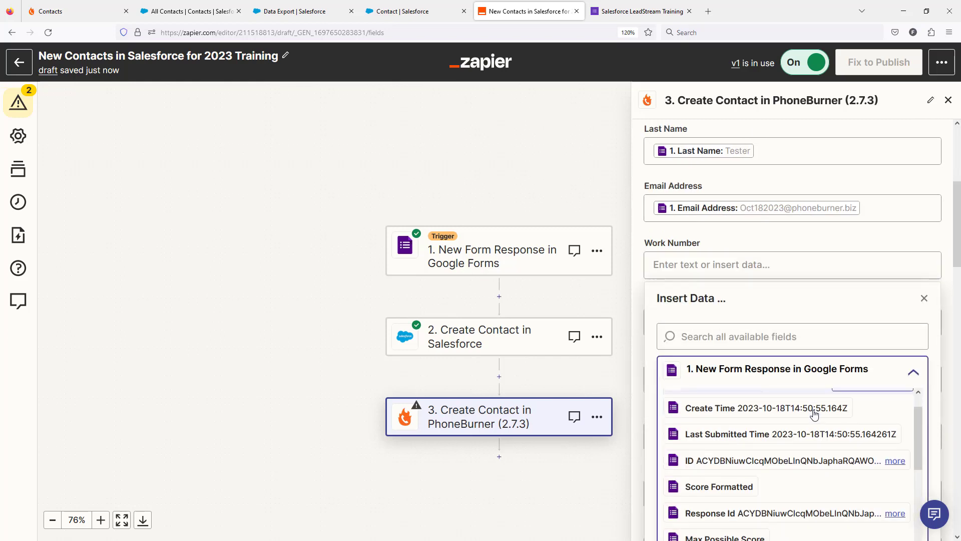
pyautogui.scroll(-3, 801, 441)
pyautogui.click(783, 451)
pyautogui.click(924, 298)
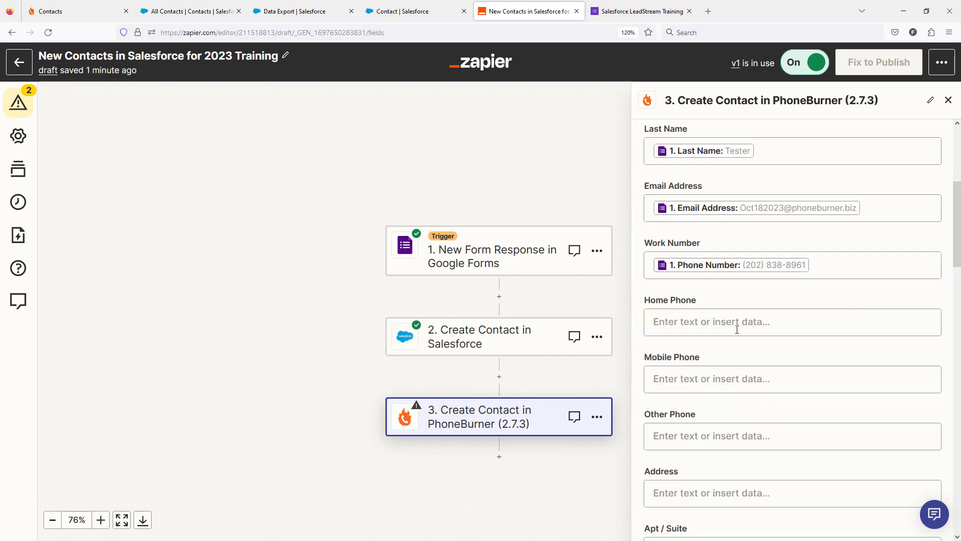
# Map the PhoneBurner contact's Mobile Phone to the Mobile Phone answer from the Google Forms response
pyautogui.click(682, 378)
pyautogui.click(779, 429)
pyautogui.scroll(-4, 772, 399)
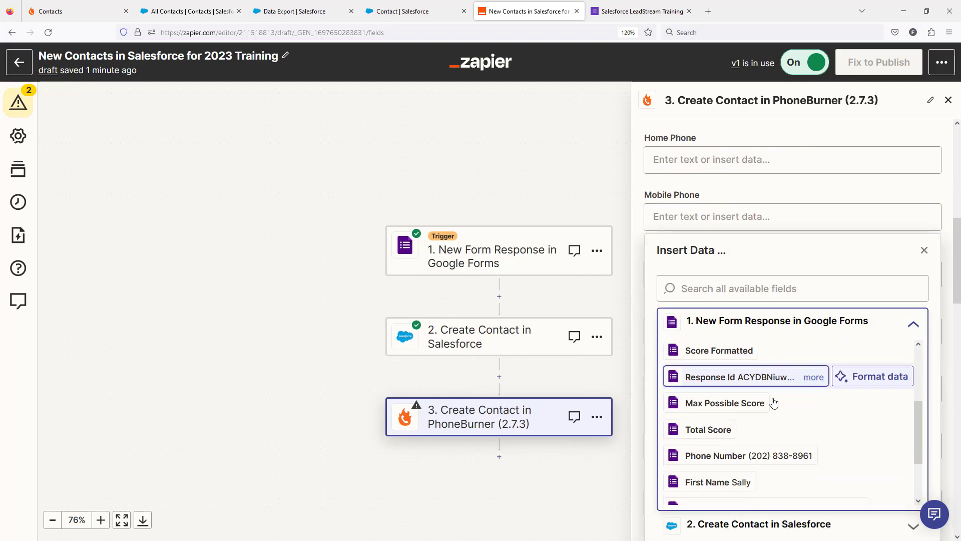
pyautogui.click(770, 480)
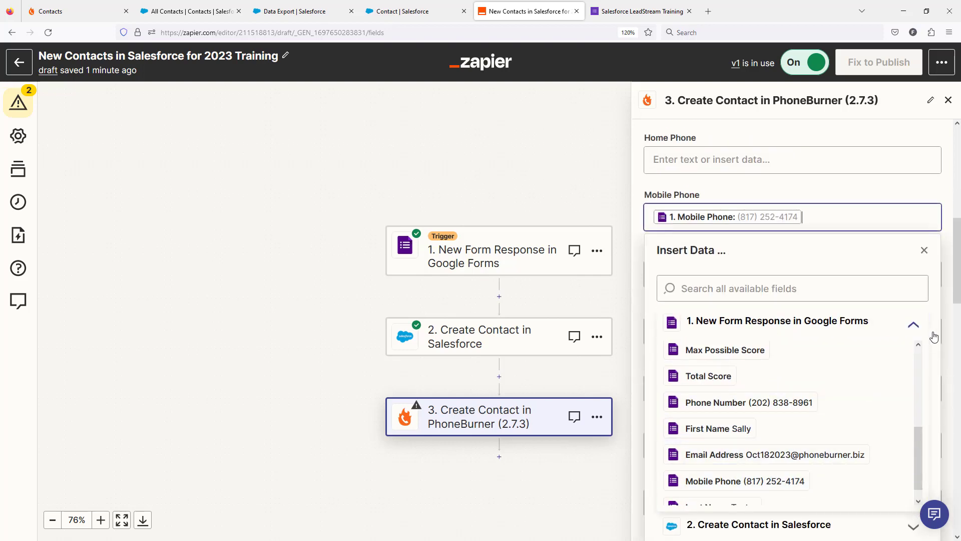
pyautogui.click(958, 289)
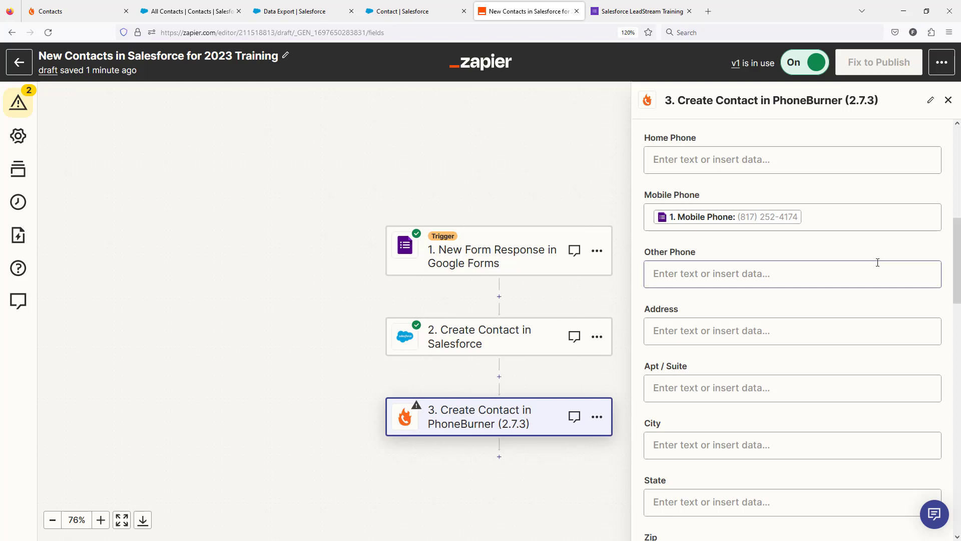
# Map the PhoneBurner contact's External CRM ID to the ID from the Create Contact in Salesforce step
pyautogui.scroll(-6, 836, 348)
pyautogui.scroll(4, 744, 338)
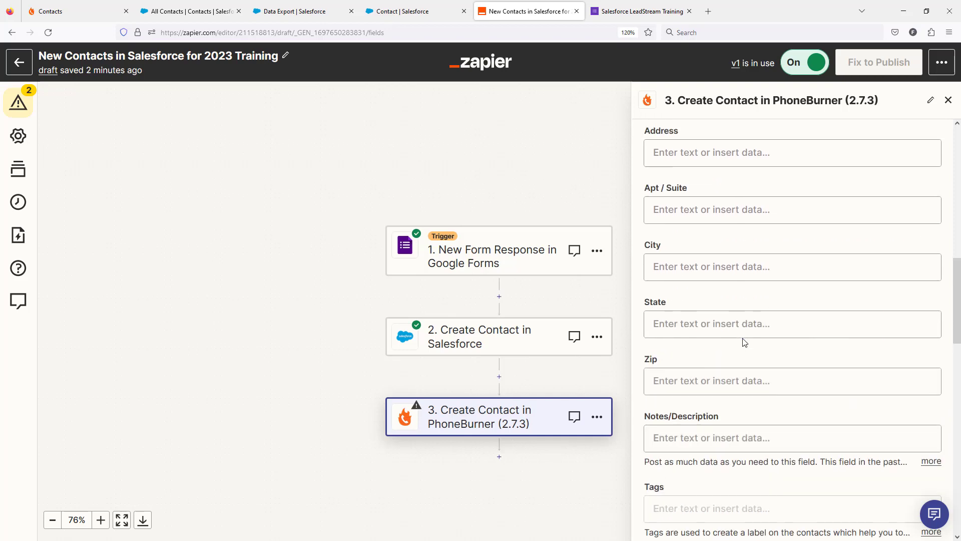
pyautogui.scroll(-6, 744, 341)
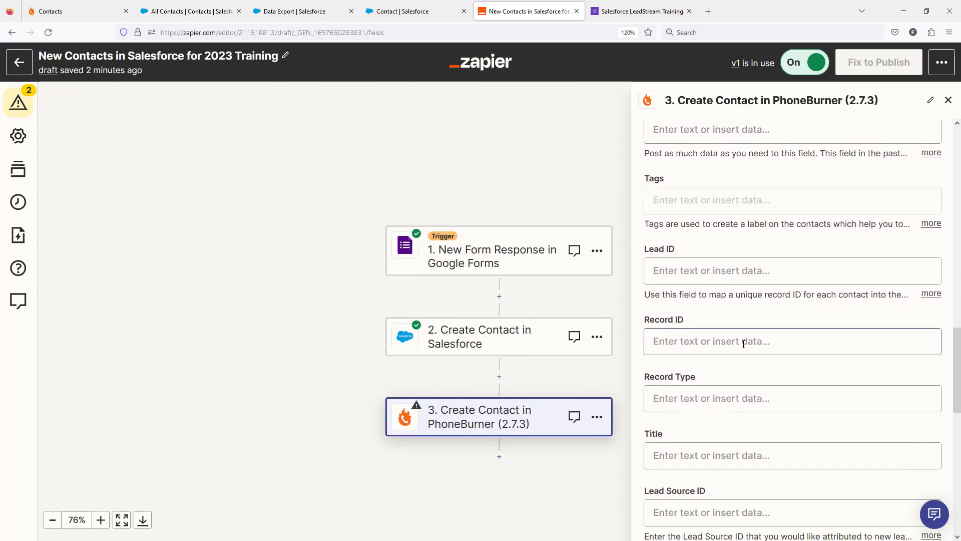
pyautogui.scroll(-6, 746, 341)
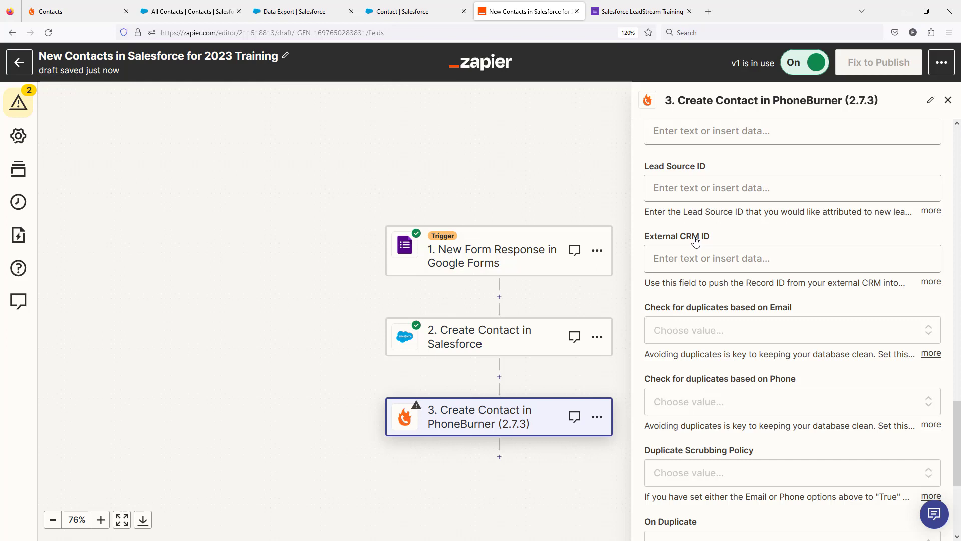
pyautogui.click(696, 258)
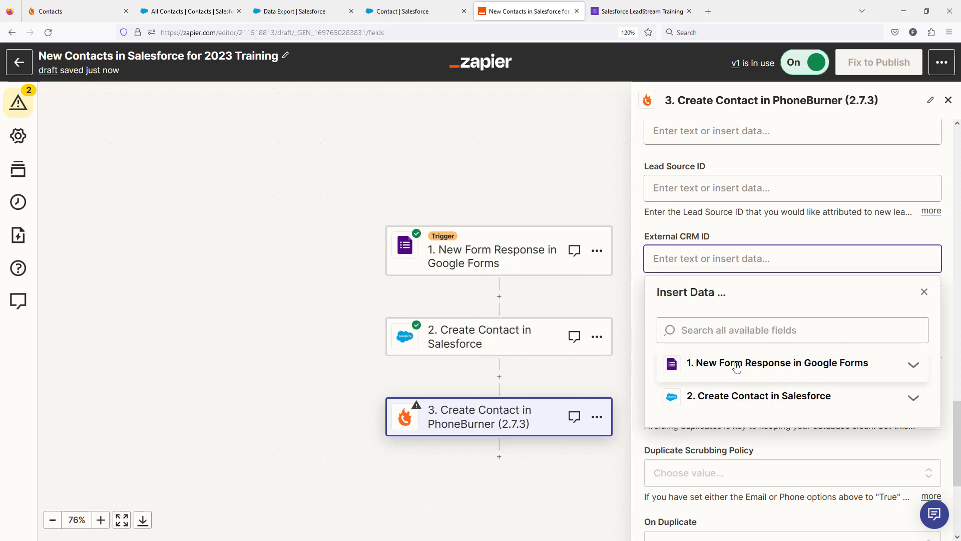
pyautogui.click(736, 400)
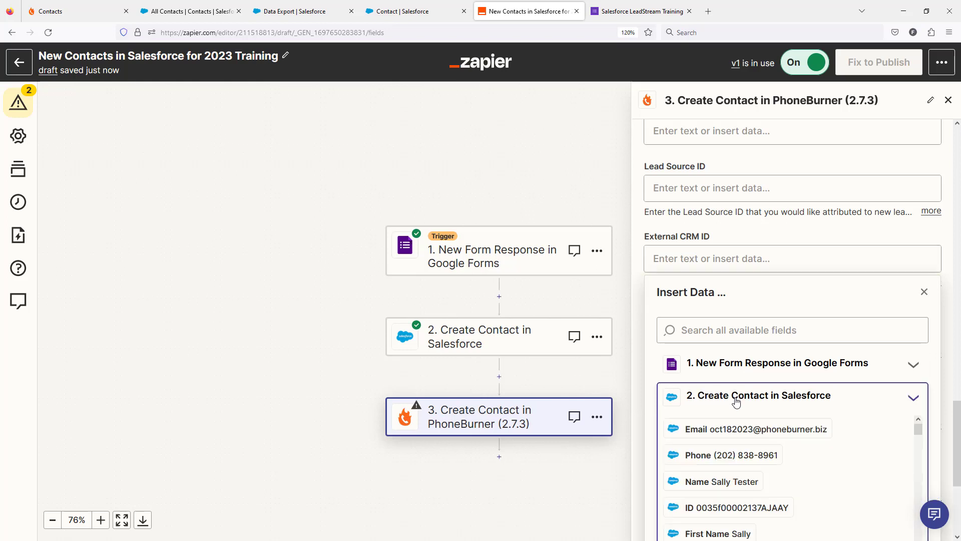
pyautogui.click(729, 508)
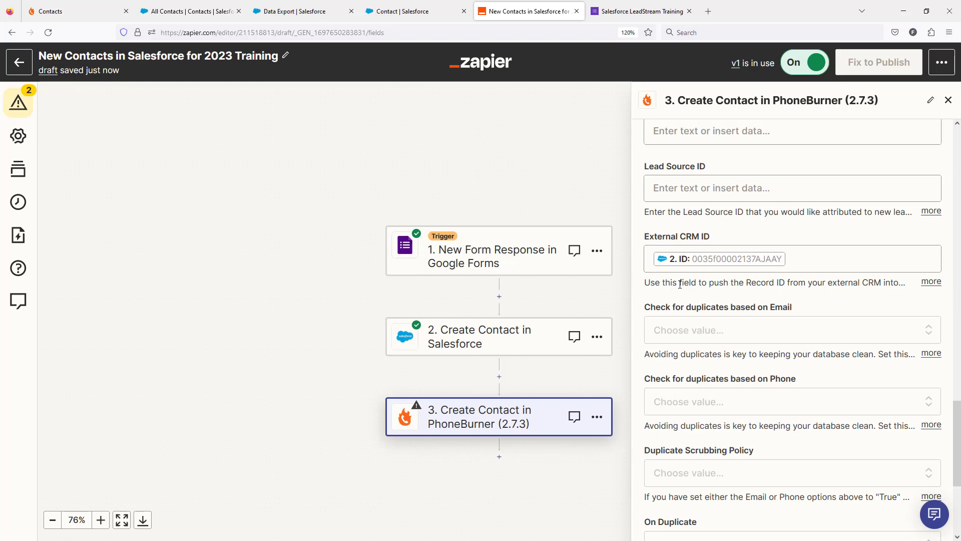
# Finish the PhoneBurner action's field setup and run its test to send the sample contact to PhoneBurner
pyautogui.scroll(-3, 679, 284)
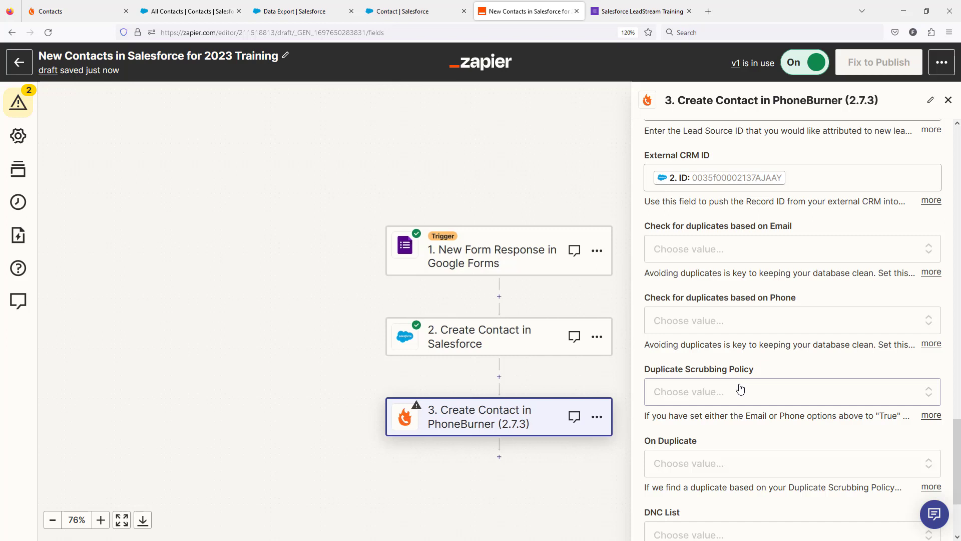
pyautogui.scroll(-3, 740, 389)
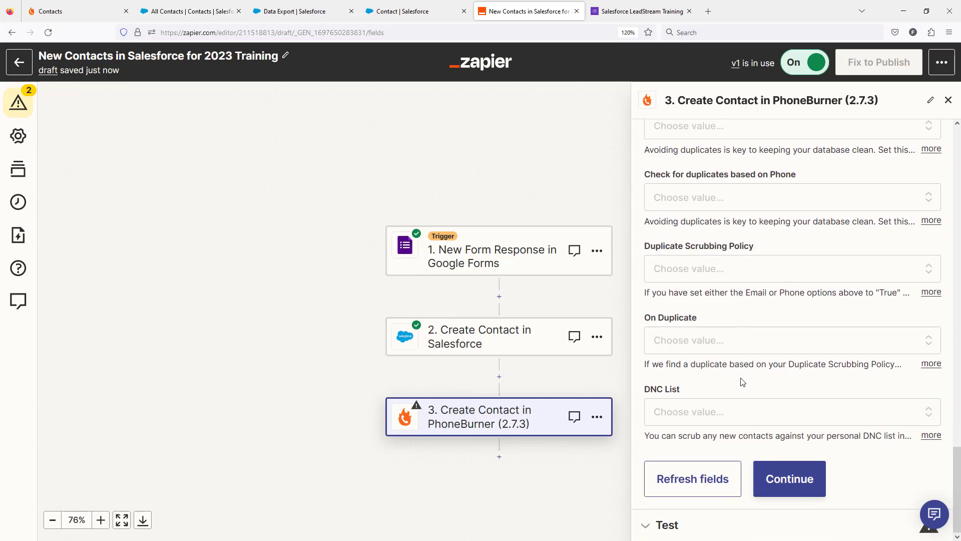
pyautogui.click(781, 477)
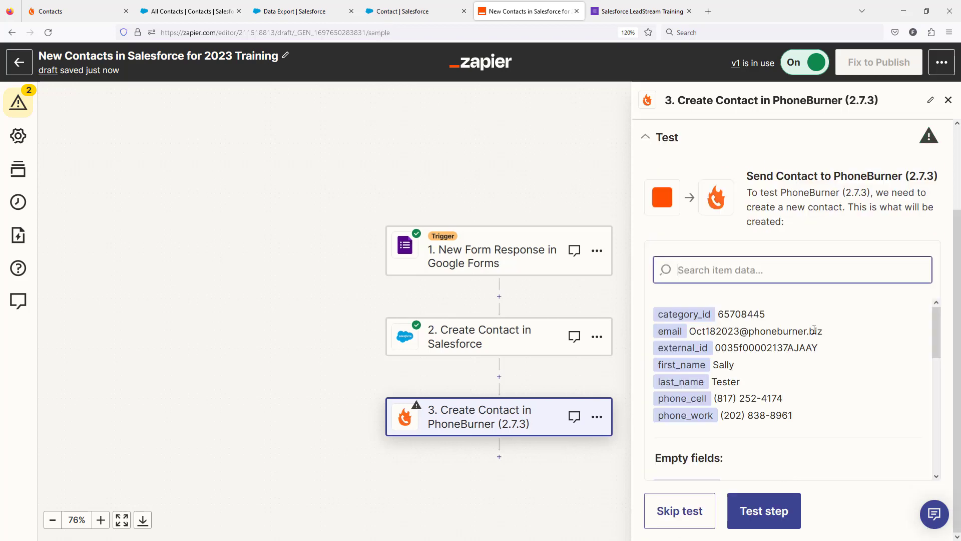
pyautogui.click(764, 515)
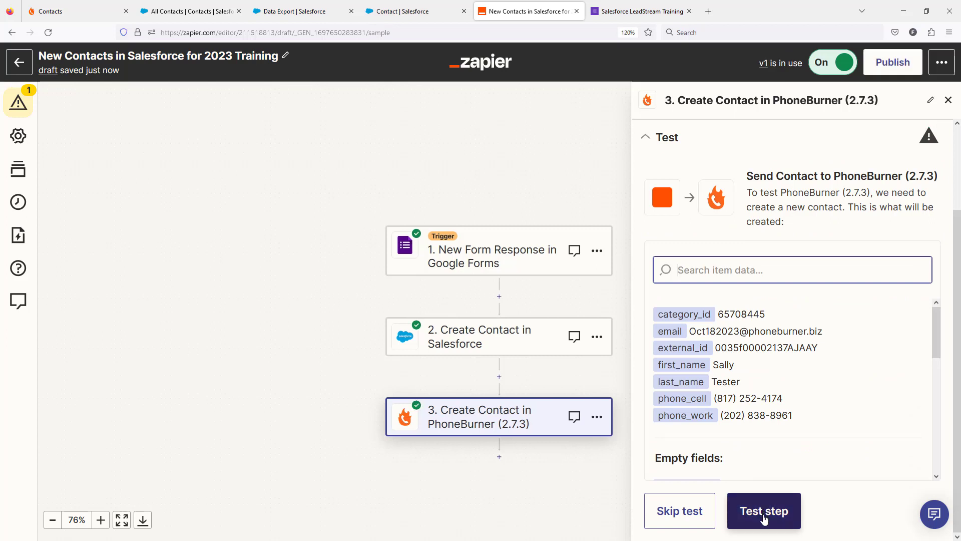
# Find new records in the Google Forms trigger's test and continue with Form Response C as the sample
pyautogui.click(495, 254)
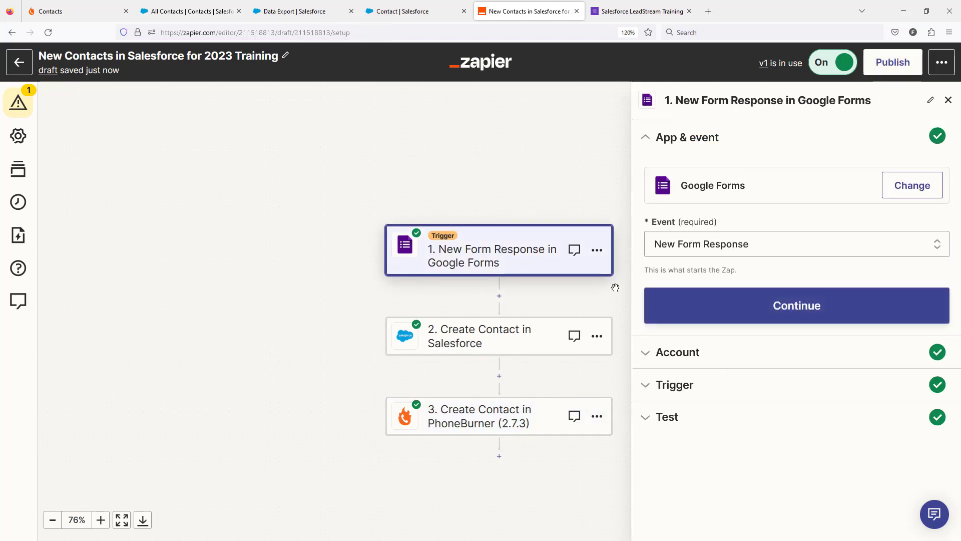
pyautogui.click(686, 393)
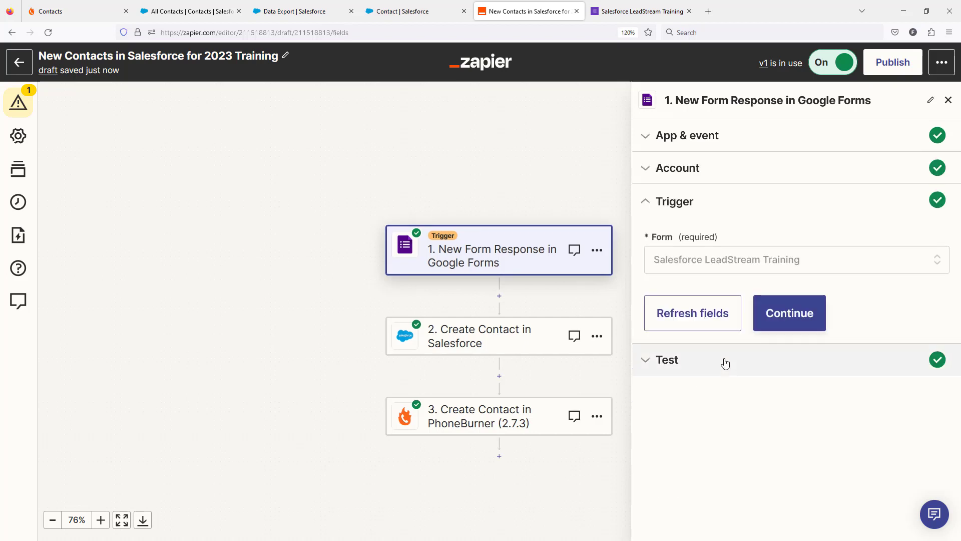
pyautogui.click(673, 362)
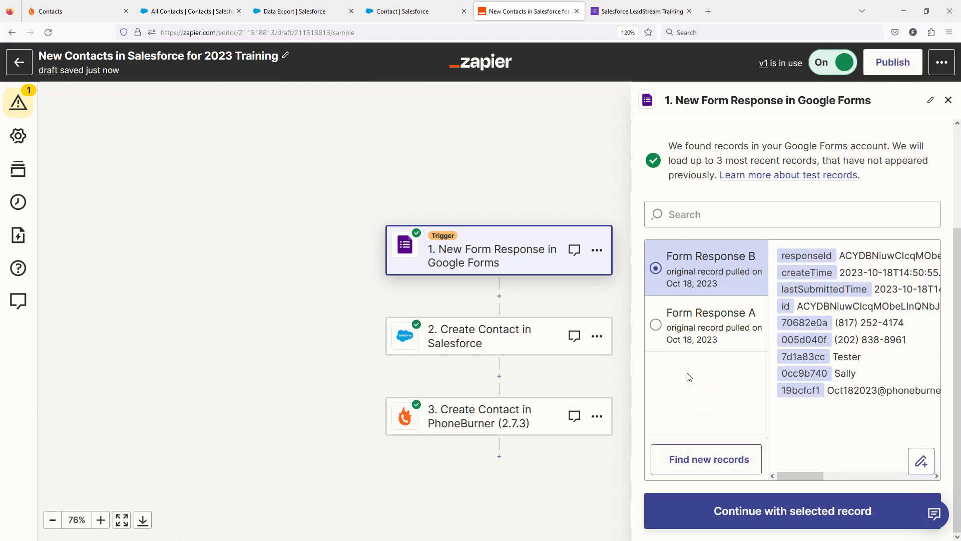
pyautogui.click(695, 467)
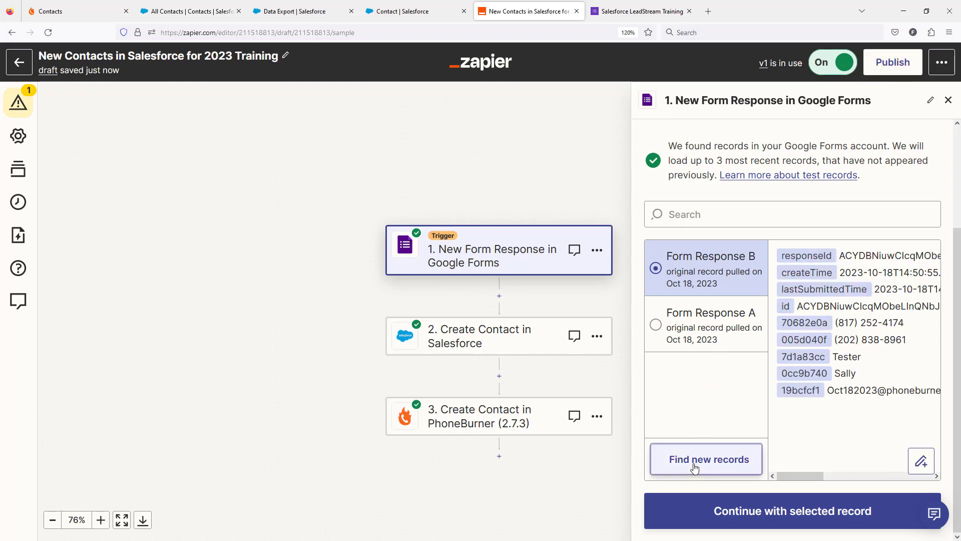
pyautogui.scroll(-2, 740, 305)
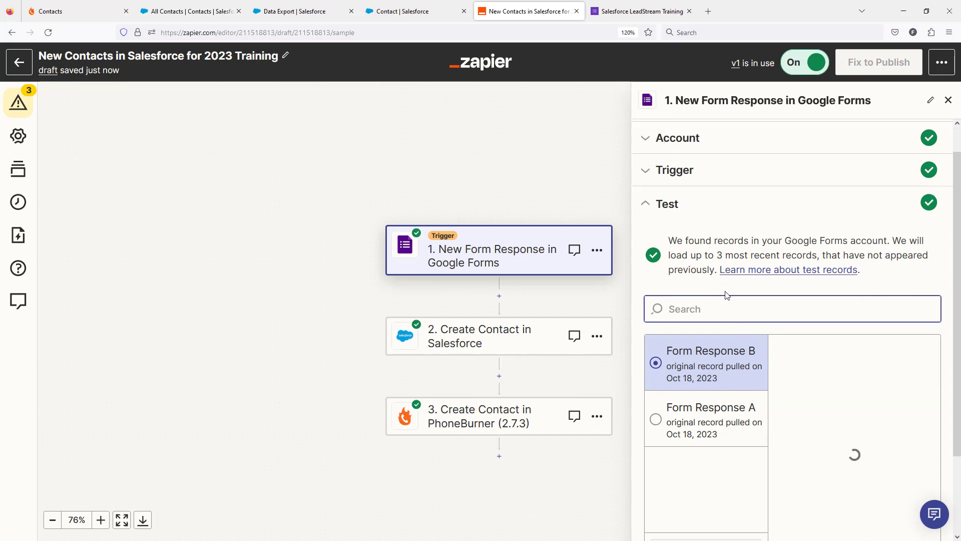
pyautogui.click(679, 320)
pyautogui.scroll(-1, 820, 391)
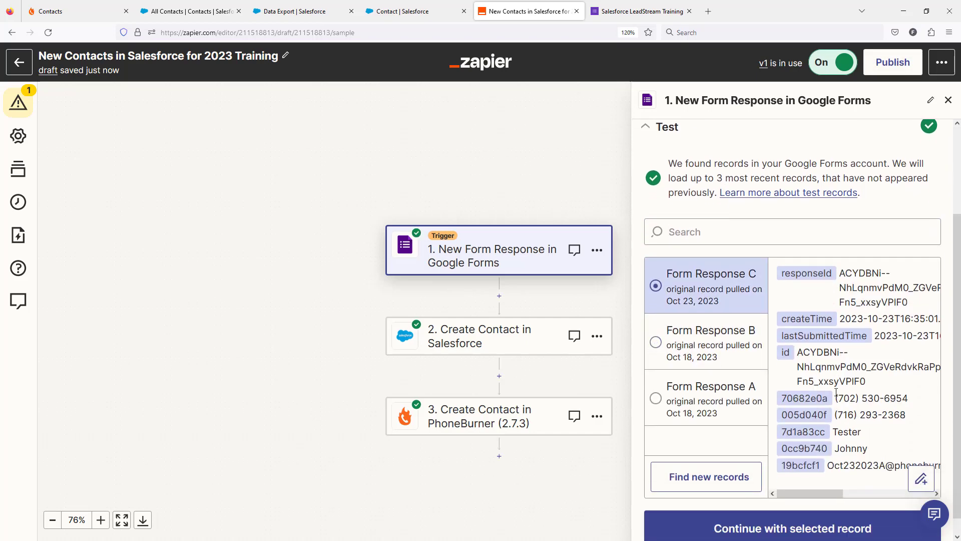
pyautogui.click(780, 510)
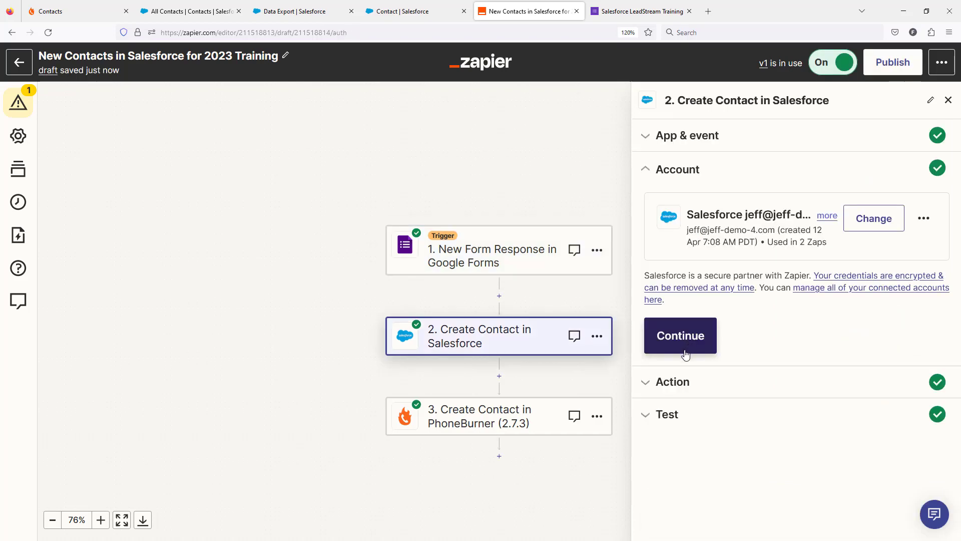
# Continue through the Salesforce action's account and field settings and retest creating the contact with the new sample
pyautogui.click(688, 344)
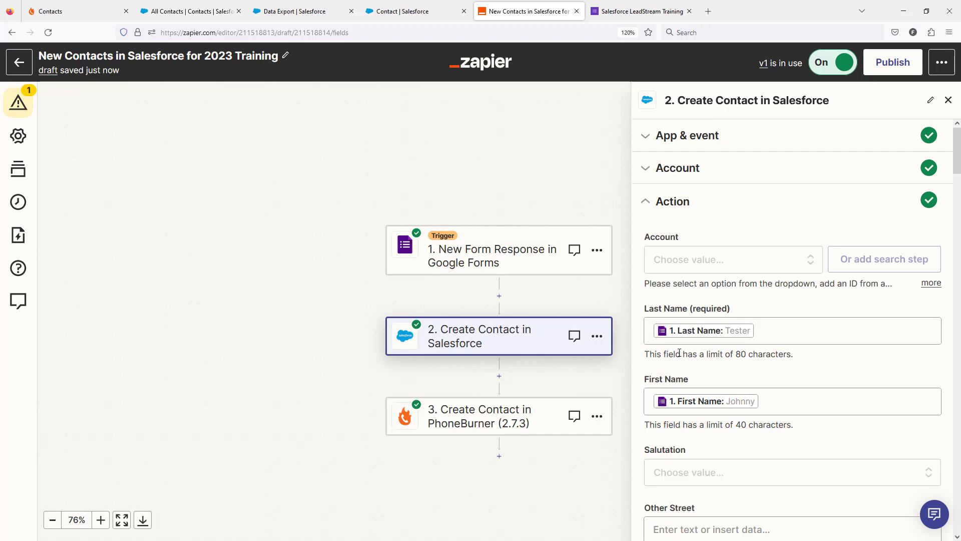
pyautogui.scroll(-2, 804, 350)
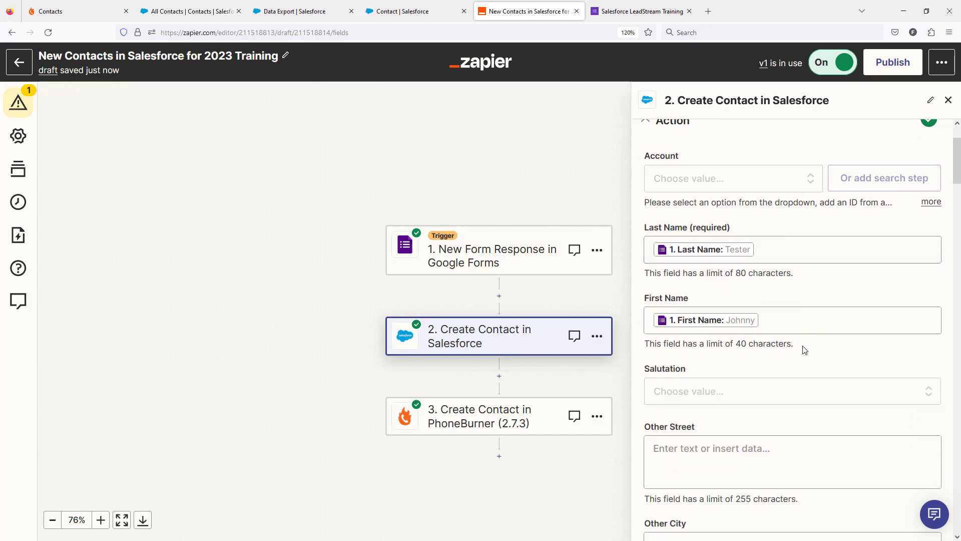
pyautogui.scroll(-2, 801, 349)
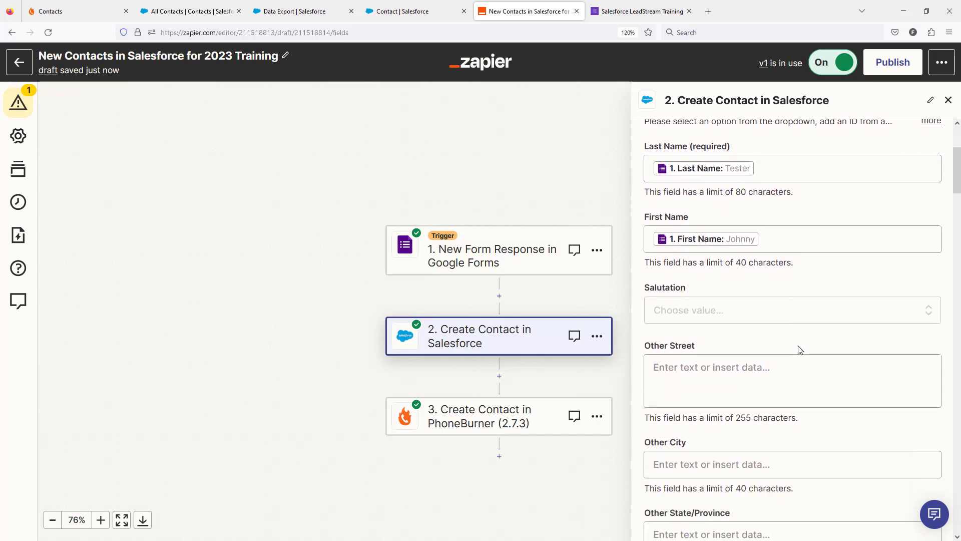
pyautogui.scroll(-20, 800, 350)
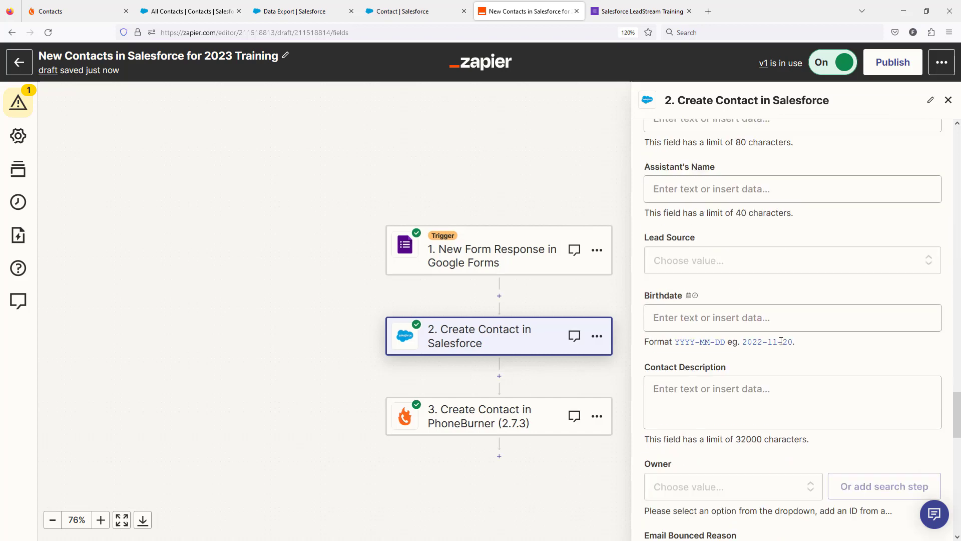
pyautogui.scroll(-5, 774, 355)
pyautogui.click(783, 481)
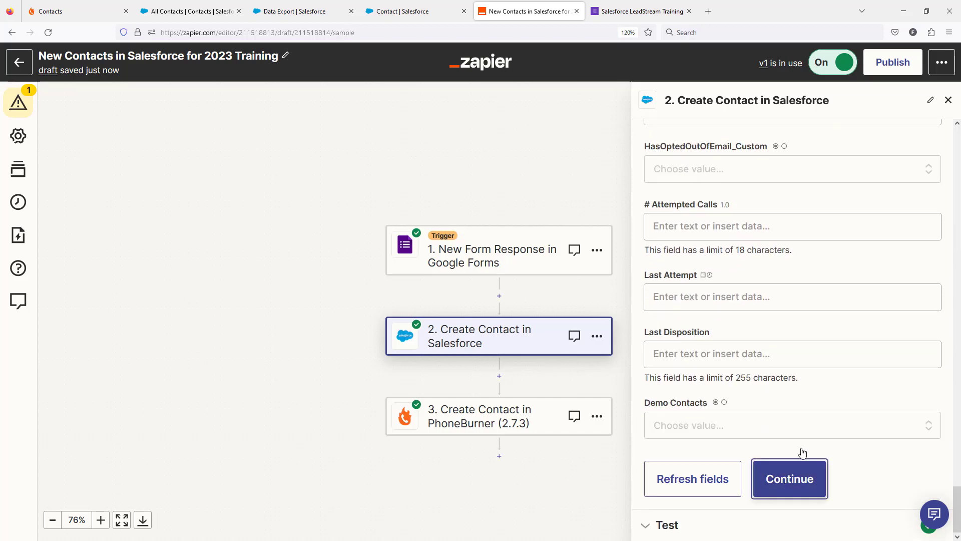
pyautogui.scroll(-5, 822, 365)
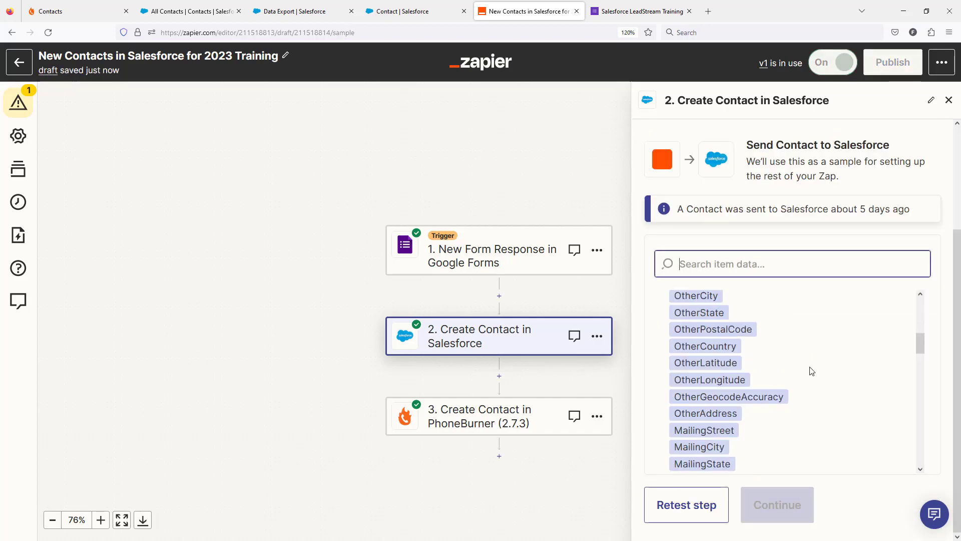
pyautogui.click(692, 511)
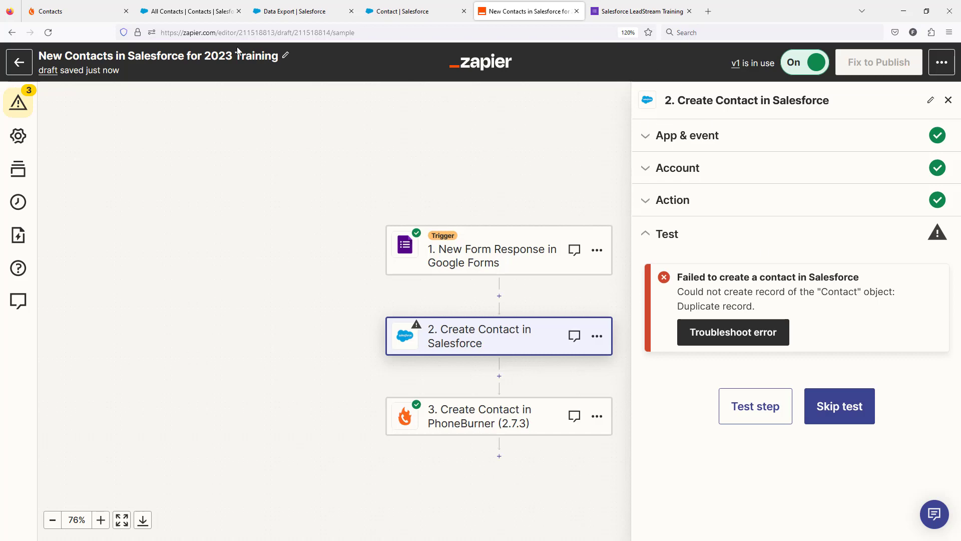
# Switch to Salesforce and delete the existing test contact that duplicates the new sample from the All Contacts list
pyautogui.click(197, 11)
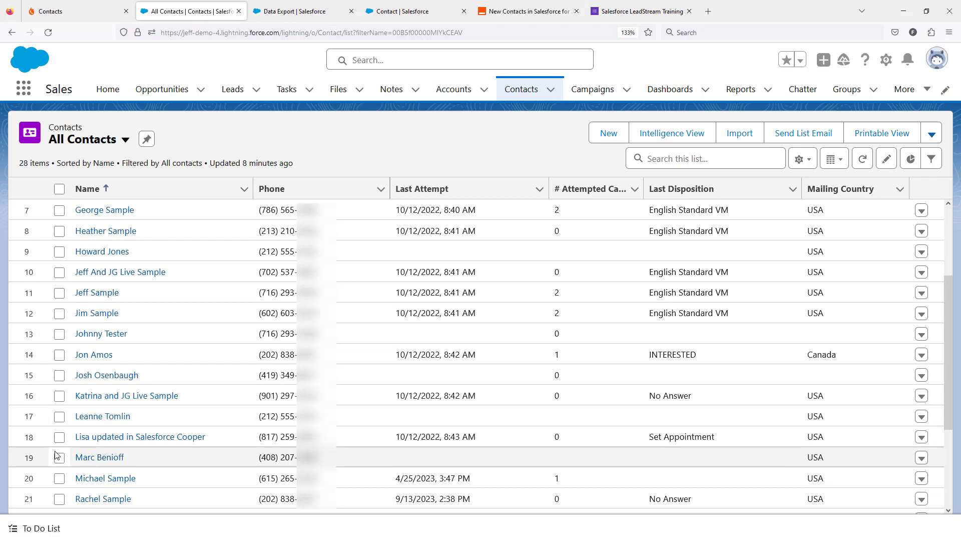
pyautogui.scroll(-3, 70, 434)
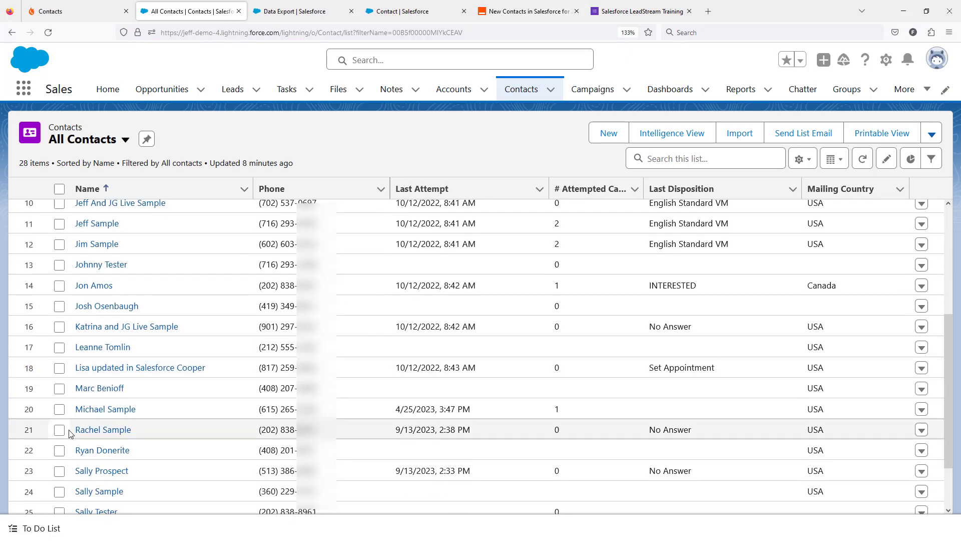
pyautogui.scroll(-3, 71, 433)
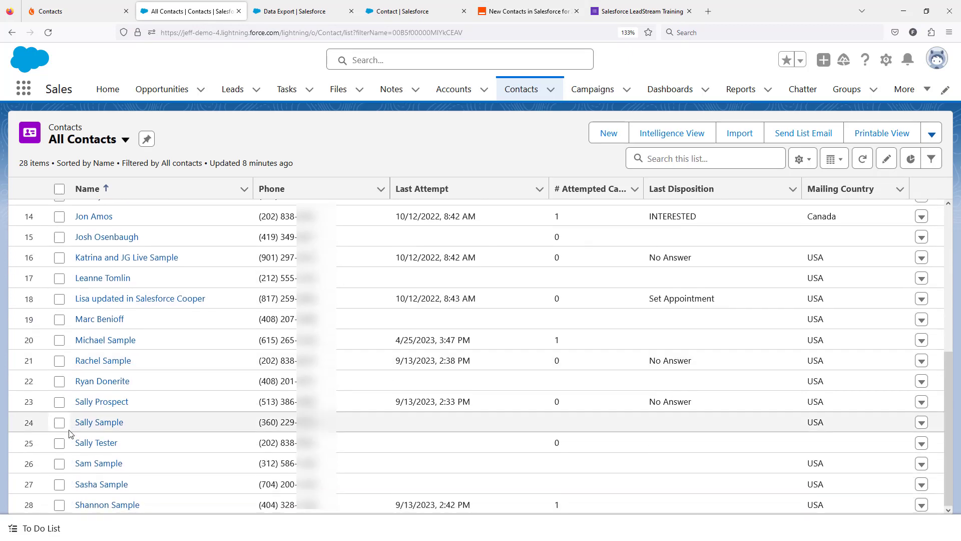
pyautogui.scroll(8, 70, 433)
pyautogui.click(59, 388)
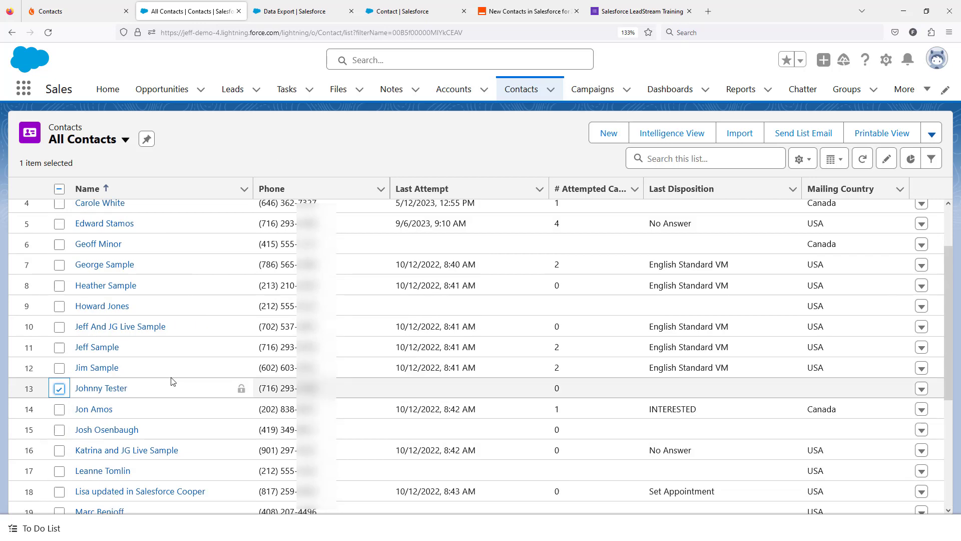
pyautogui.click(921, 389)
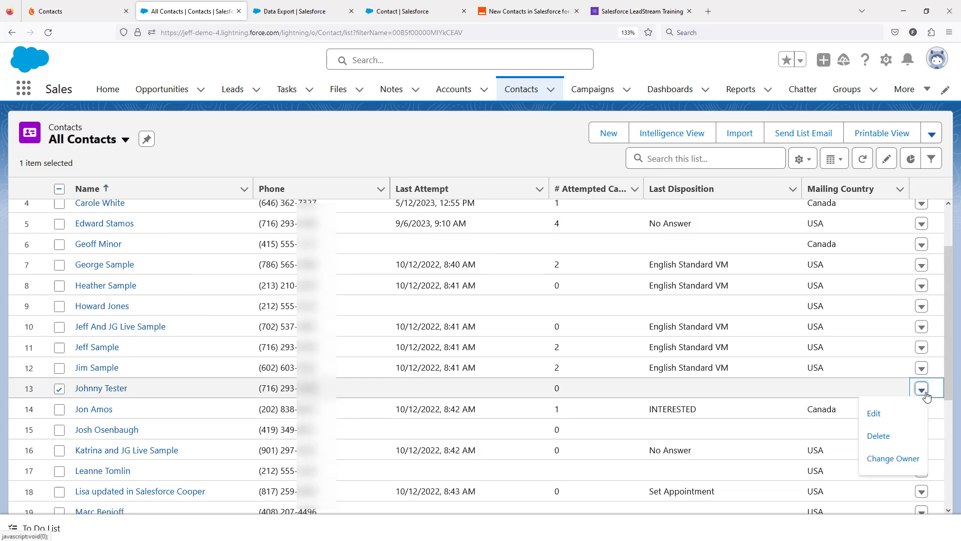
pyautogui.click(900, 439)
pyautogui.click(662, 324)
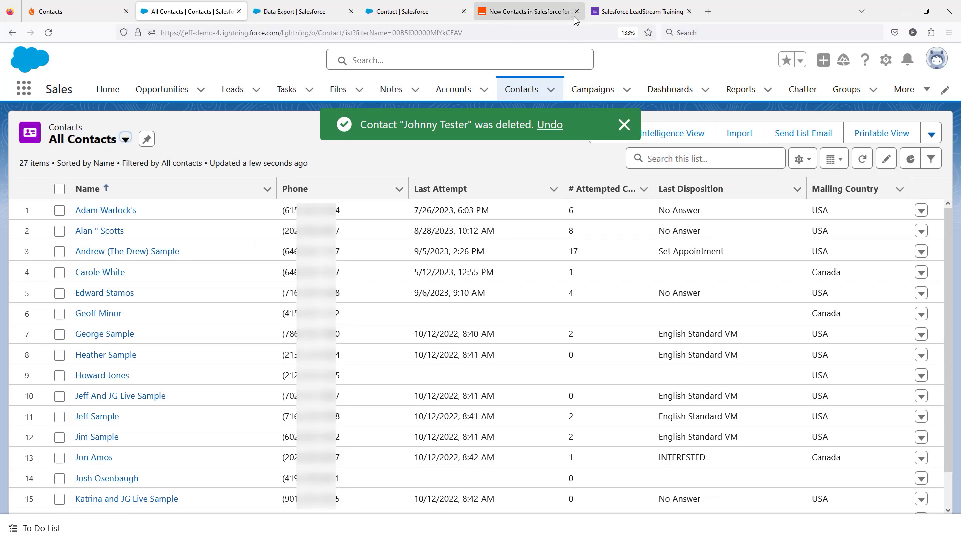
# Return to Zapier, rerun the Create Contact in Salesforce test, and review the returned contact data
pyautogui.click(550, 16)
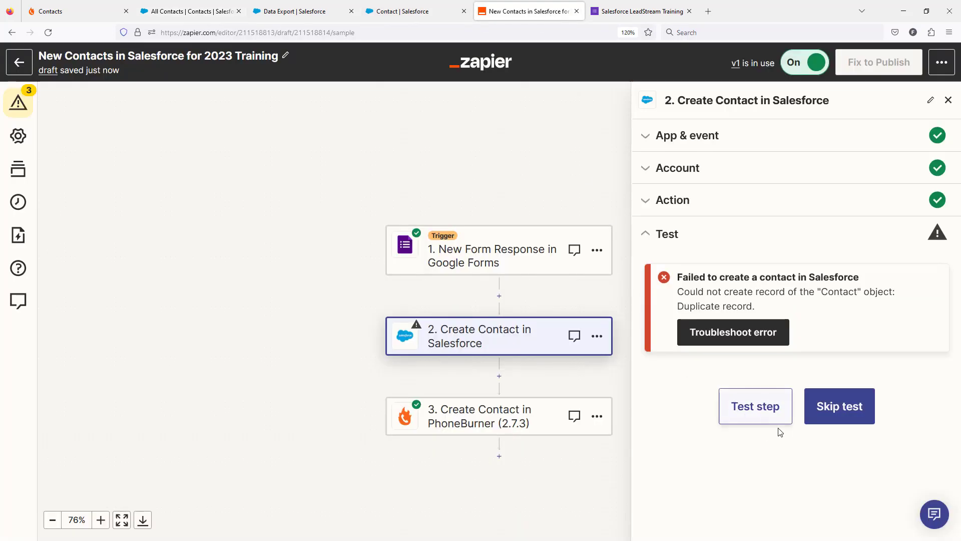
pyautogui.click(775, 414)
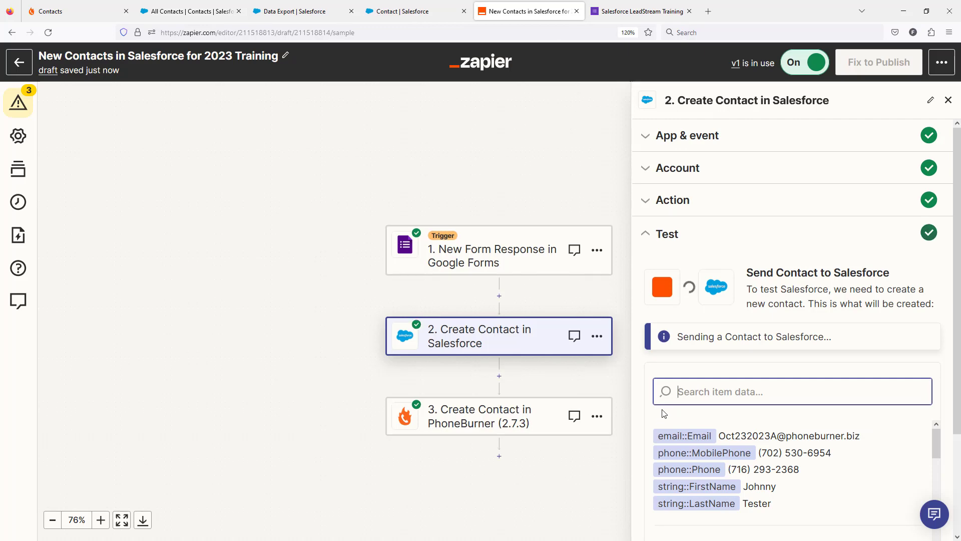
pyautogui.scroll(-2, 825, 469)
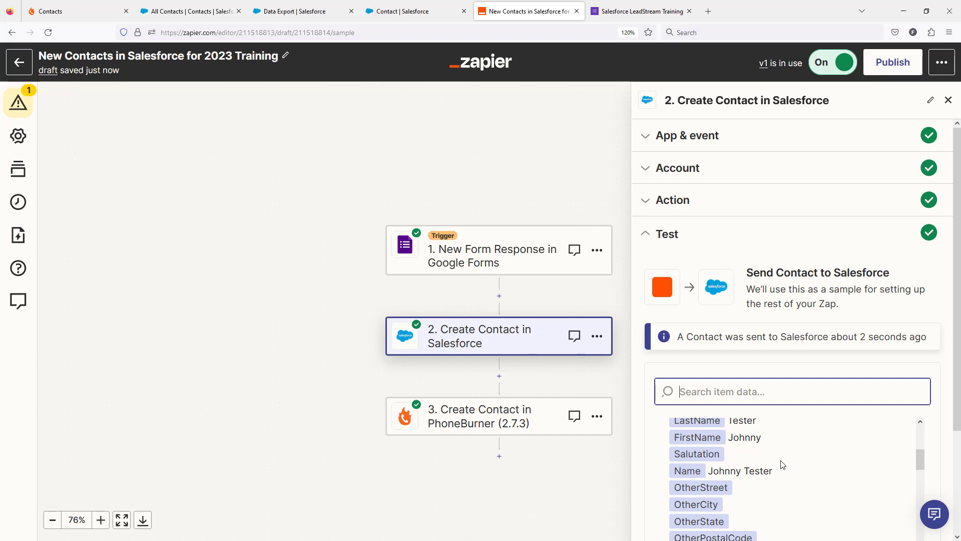
pyautogui.scroll(-2, 607, 469)
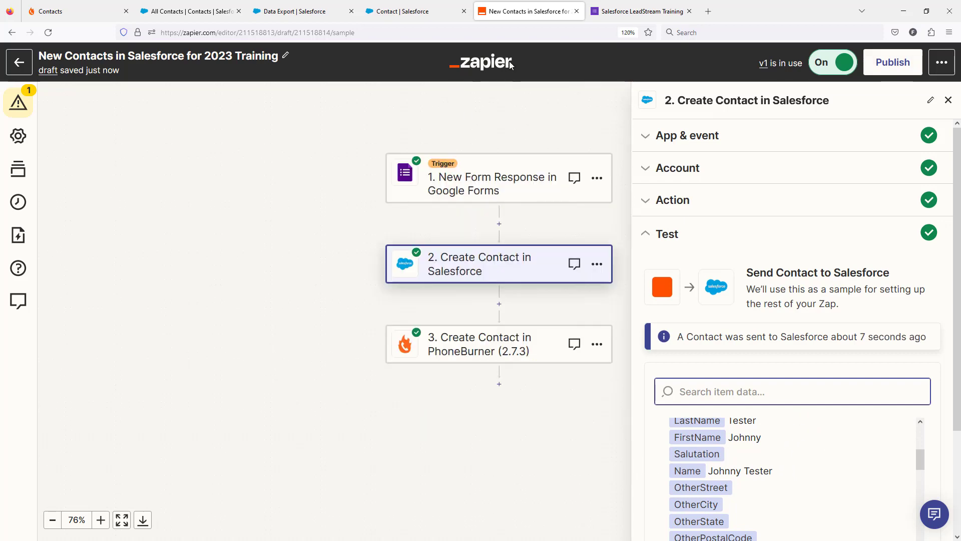
# Reload the All Contacts list in Salesforce to check for the newly created test contact
pyautogui.click(391, 15)
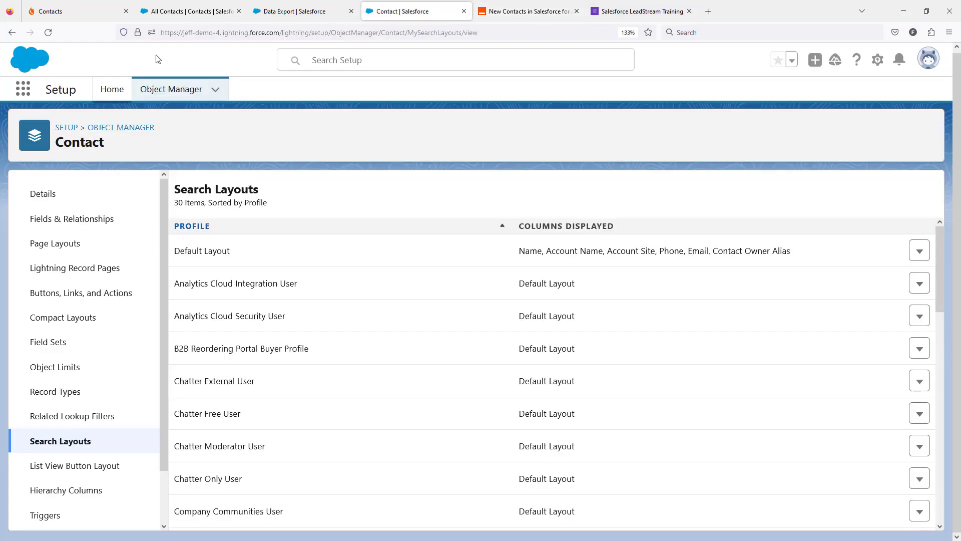
pyautogui.click(192, 11)
pyautogui.click(53, 31)
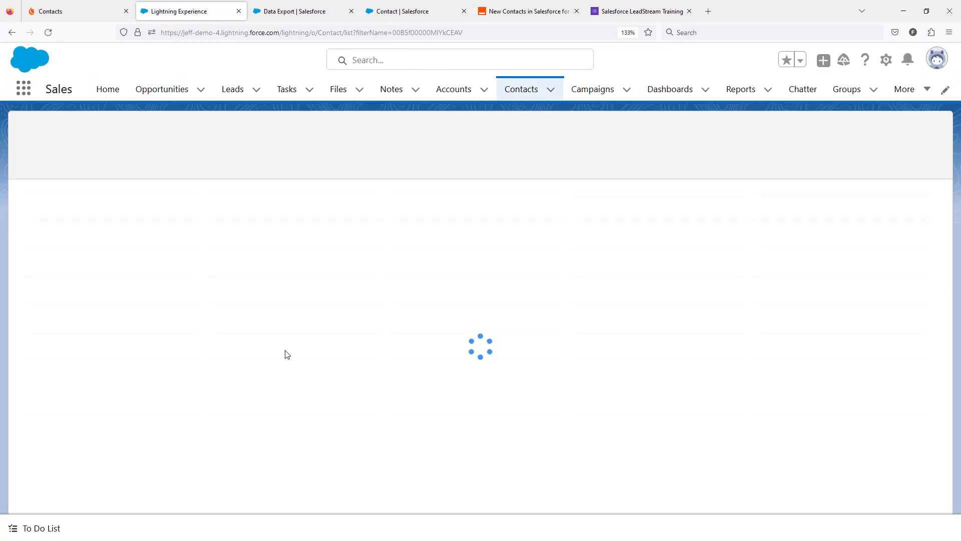
# Return to Zapier, continue through the PhoneBurner action's event, account and field settings, and retest creating the contact
pyautogui.click(499, 11)
pyautogui.scroll(-5, 840, 332)
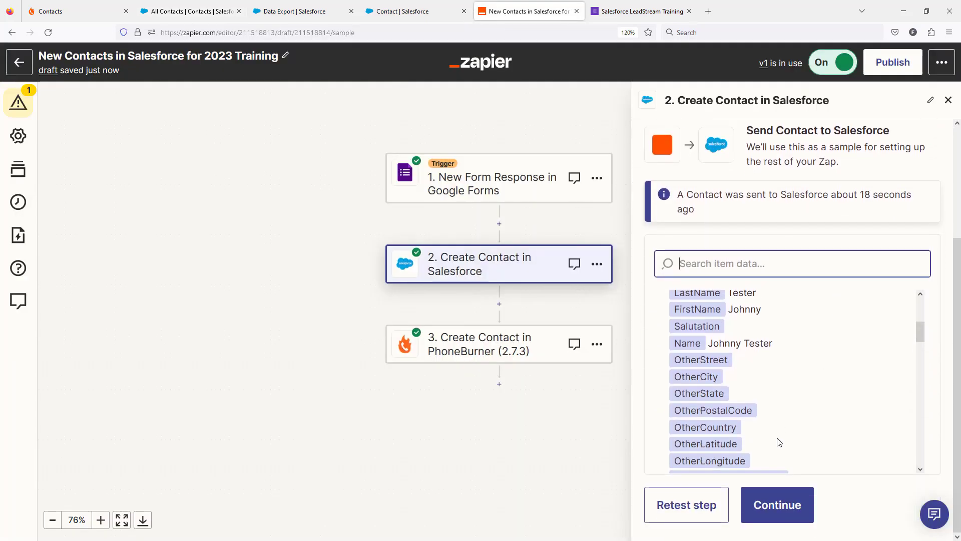
pyautogui.click(773, 517)
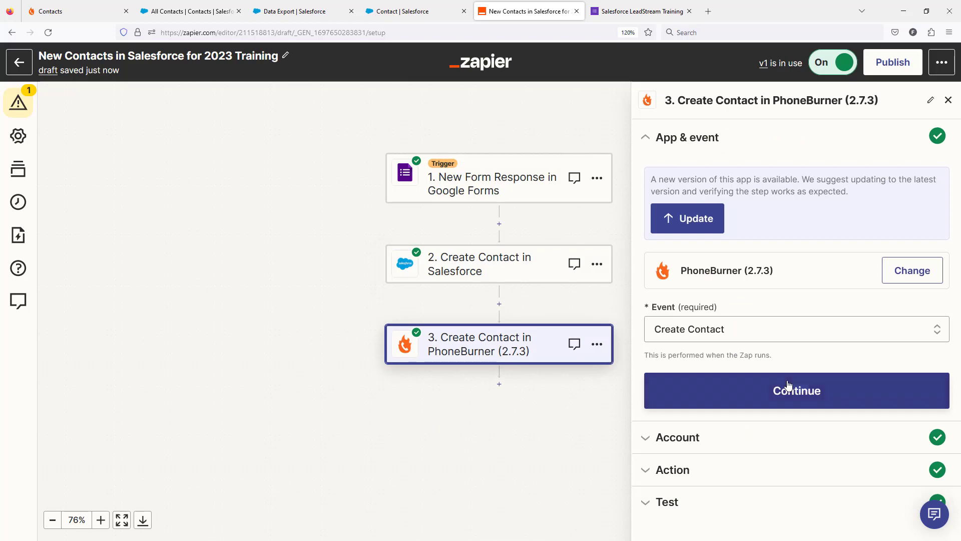
pyautogui.click(796, 401)
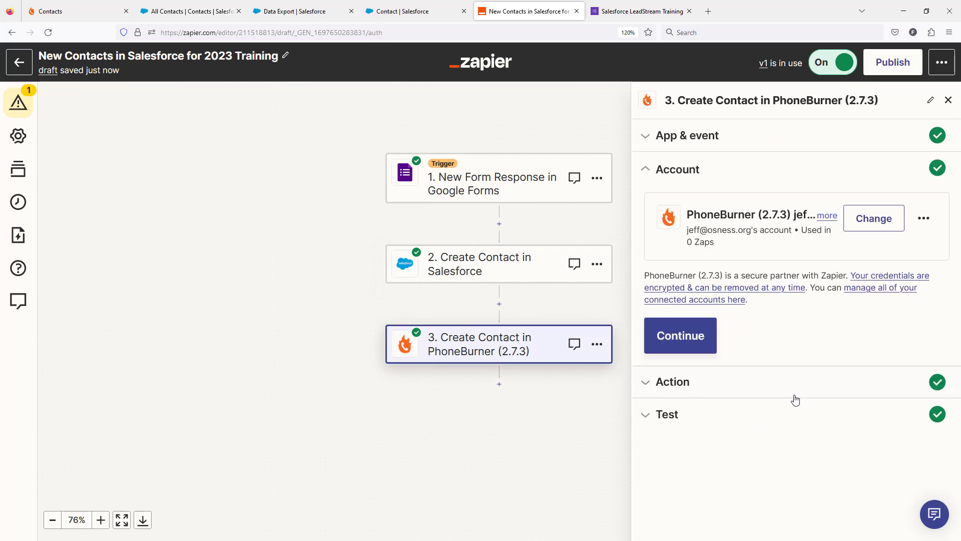
pyautogui.click(710, 345)
pyautogui.scroll(-15, 805, 381)
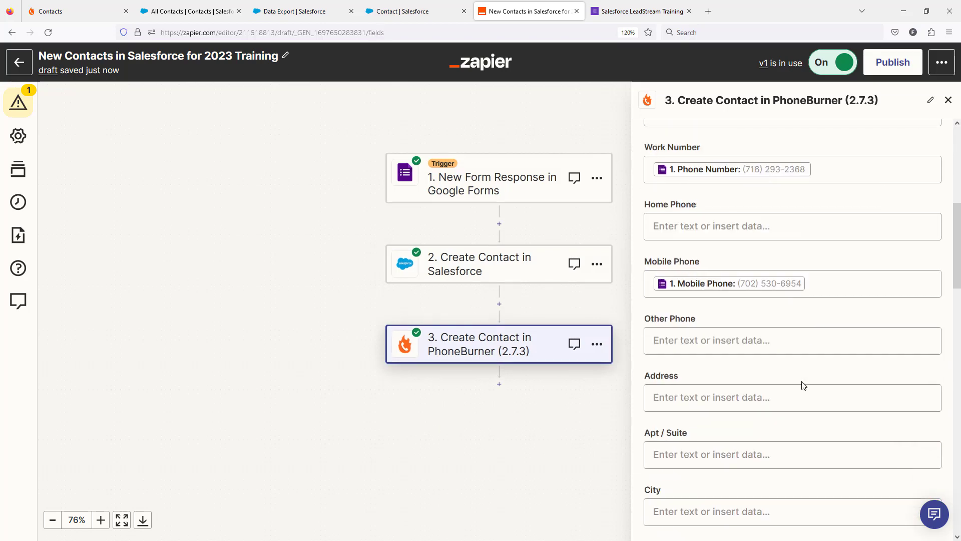
pyautogui.click(796, 468)
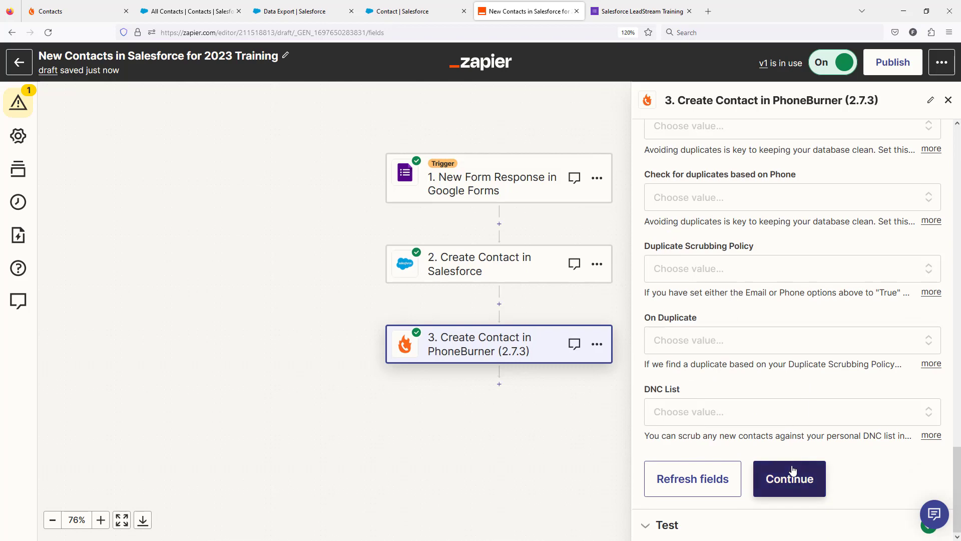
pyautogui.scroll(-5, 800, 381)
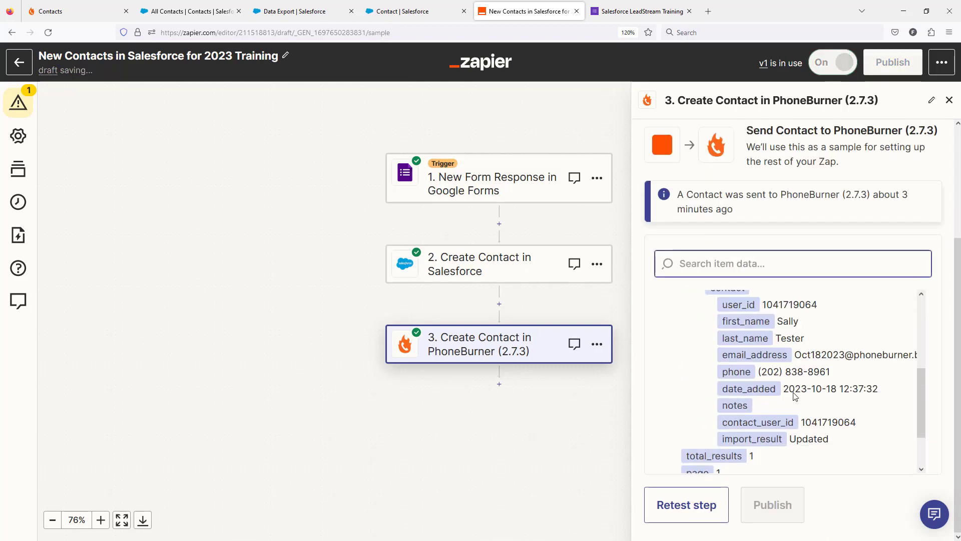
pyautogui.click(701, 507)
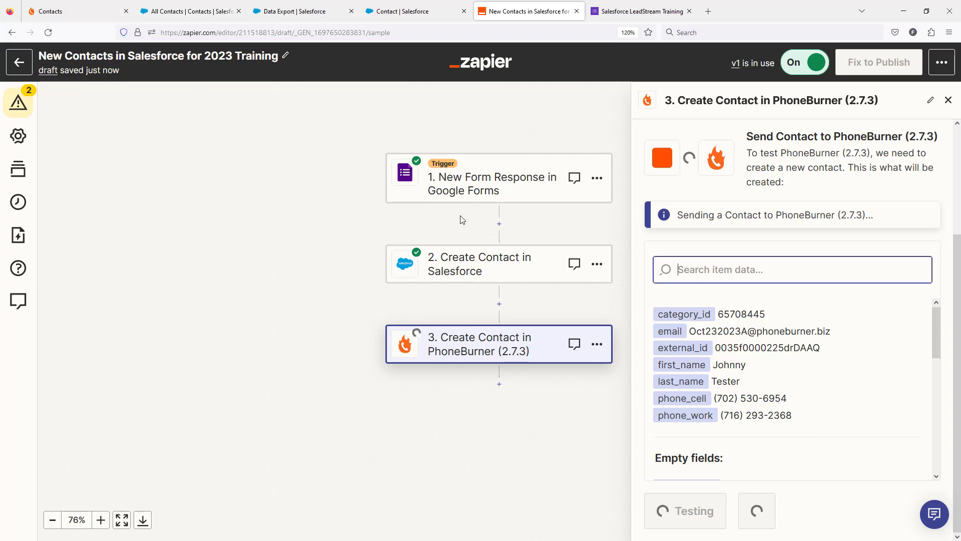
# Check PhoneBurner's Salesforce Contacts folder for the new test contact and compare with Salesforce's All Contacts list
pyautogui.click(75, 11)
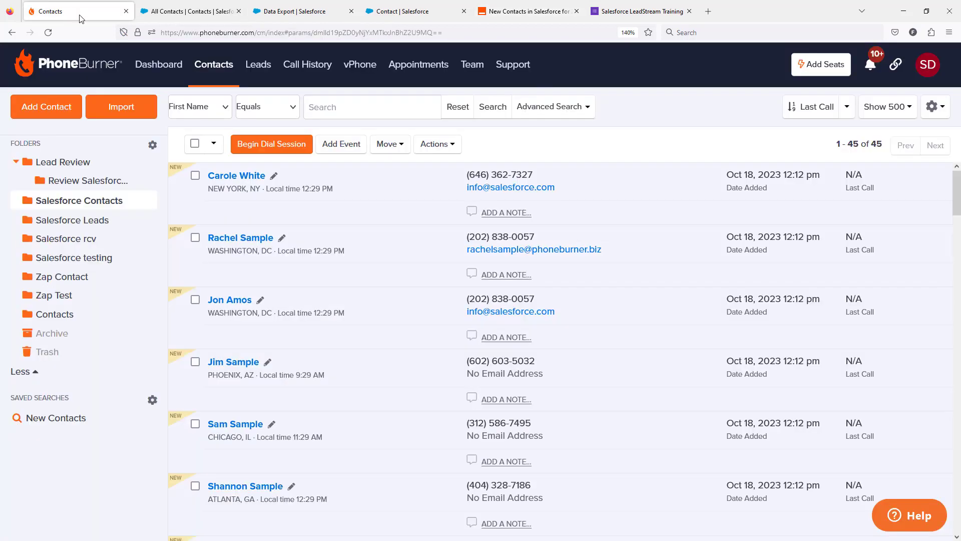
pyautogui.click(81, 205)
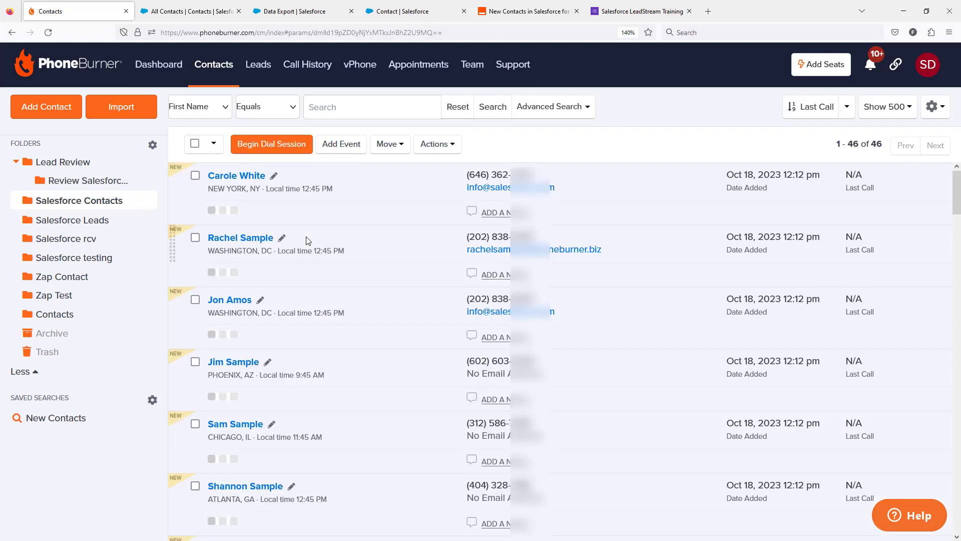
pyautogui.scroll(-6, 309, 237)
pyautogui.scroll(-10, 308, 237)
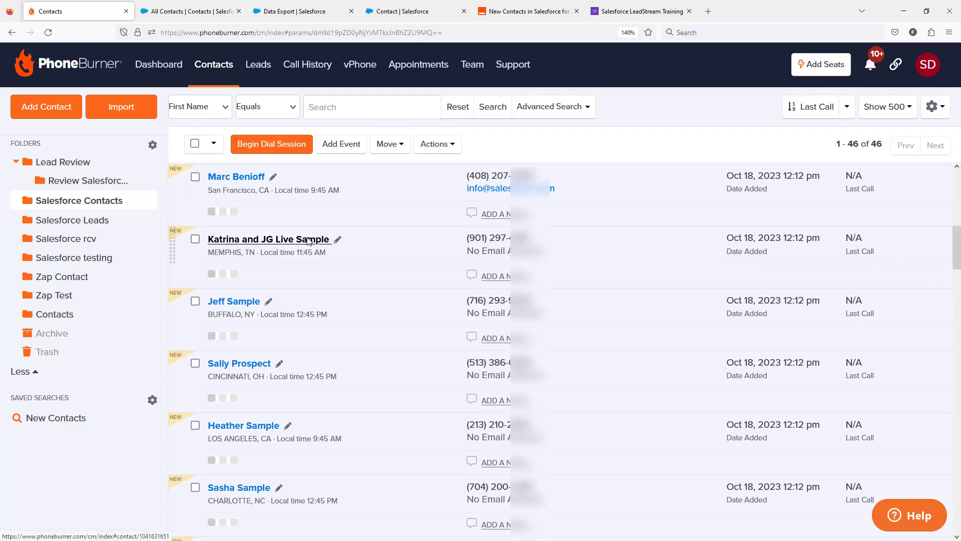
pyautogui.scroll(-10, 307, 240)
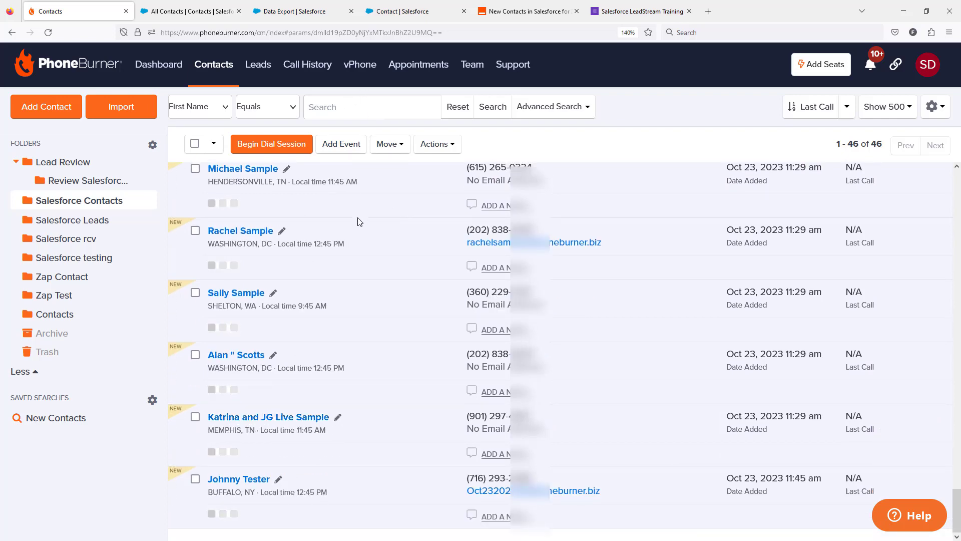
pyautogui.click(191, 11)
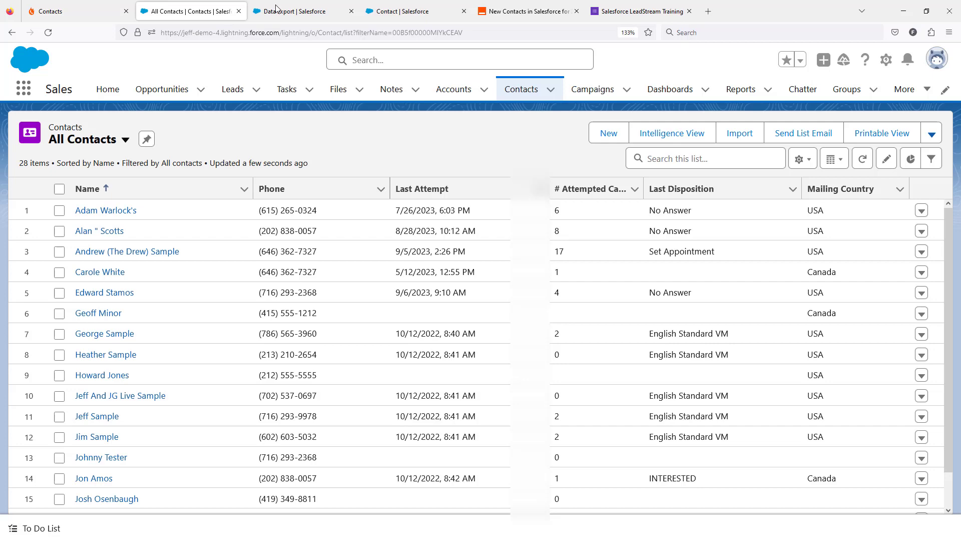
# Return to Zapier and add a Salesforce action after the Create Contact in PhoneBurner step
pyautogui.click(511, 12)
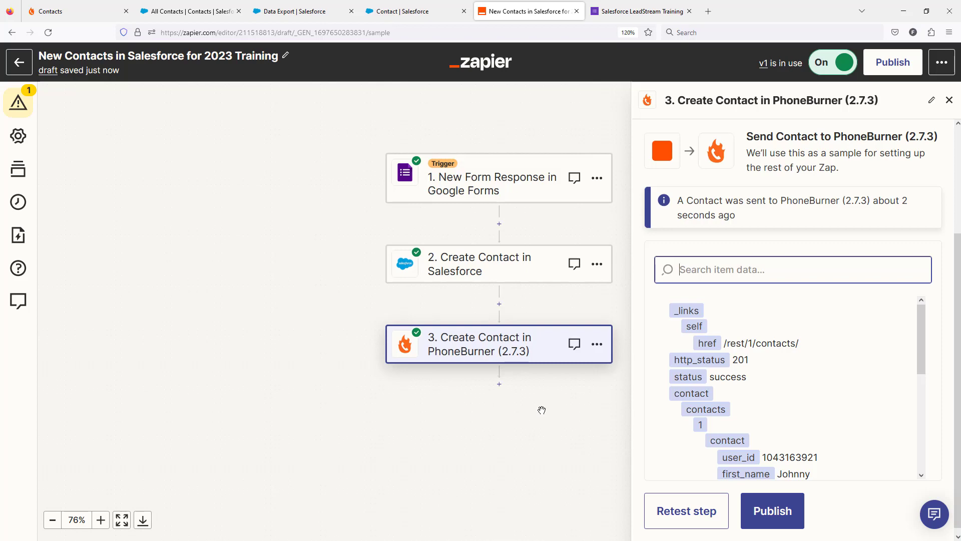
pyautogui.click(499, 384)
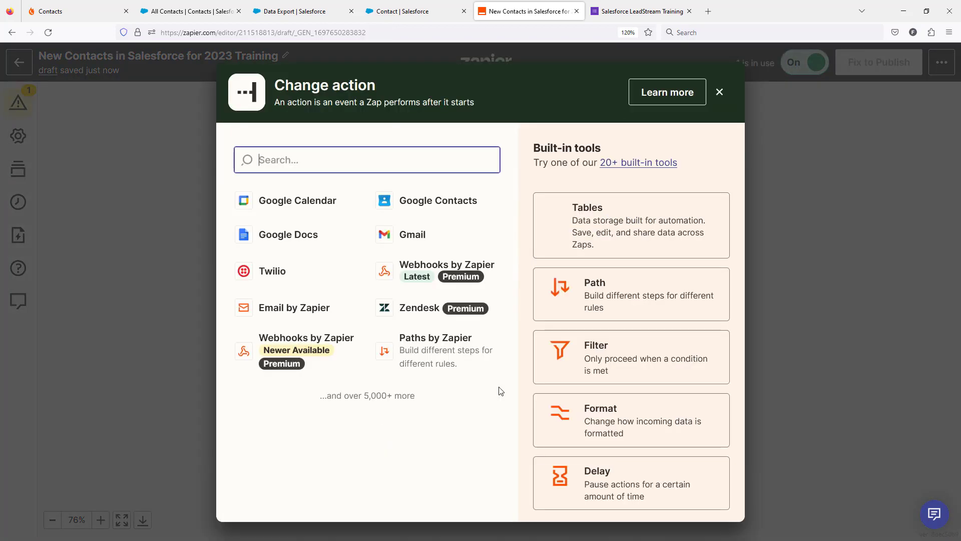
pyautogui.write('Salesforce')
pyautogui.click(292, 208)
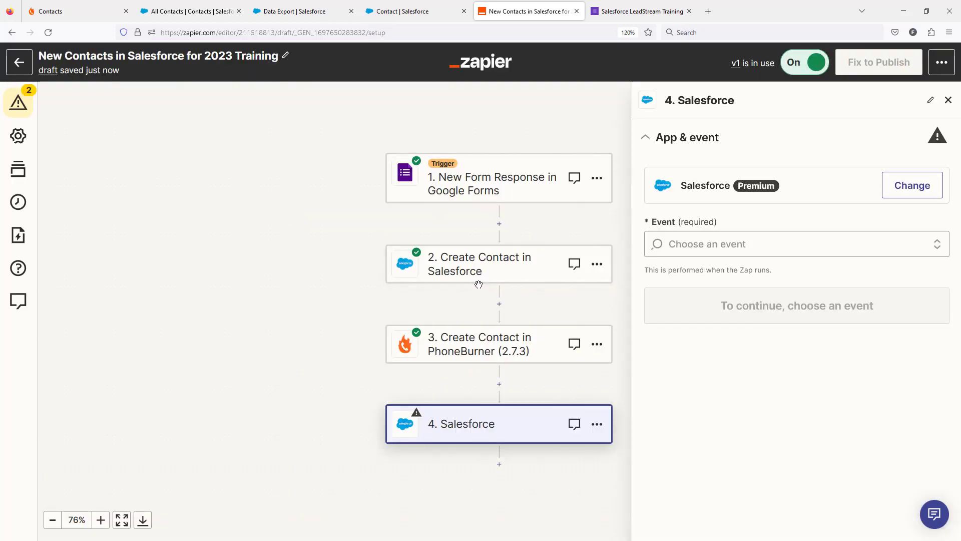
# Set the new Salesforce action's event to Update Contact and choose its connected Salesforce account
pyautogui.click(718, 243)
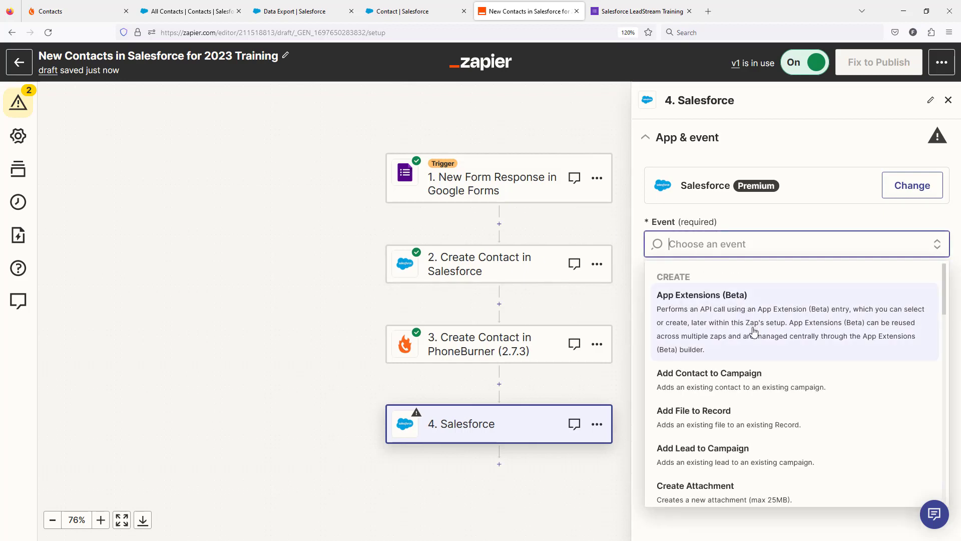
pyautogui.scroll(-2, 754, 331)
pyautogui.scroll(-8, 753, 336)
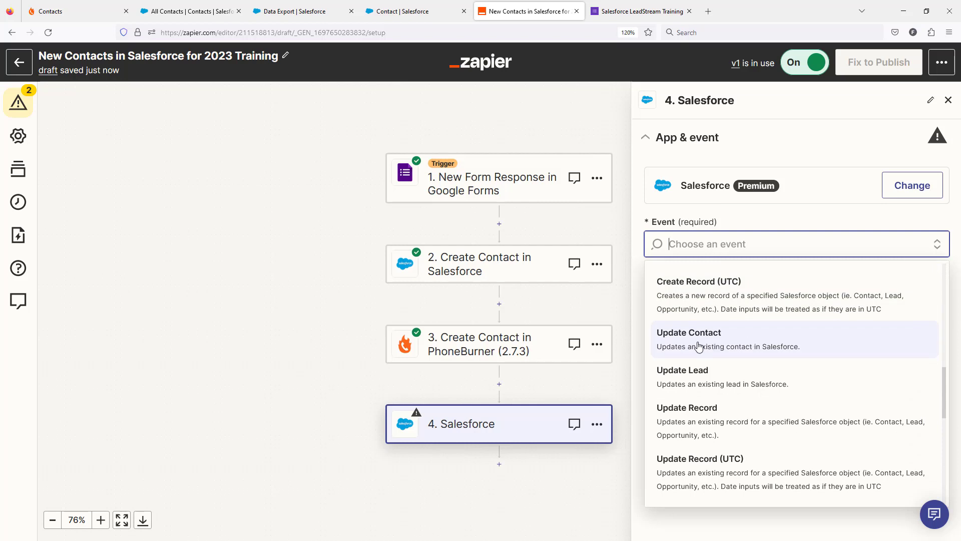
pyautogui.click(699, 346)
pyautogui.click(800, 305)
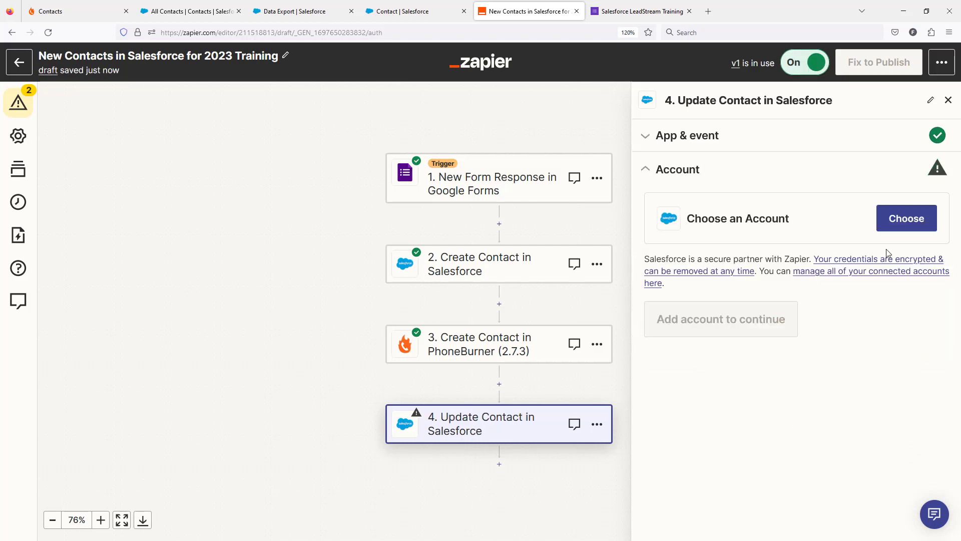
pyautogui.click(901, 219)
pyautogui.click(776, 377)
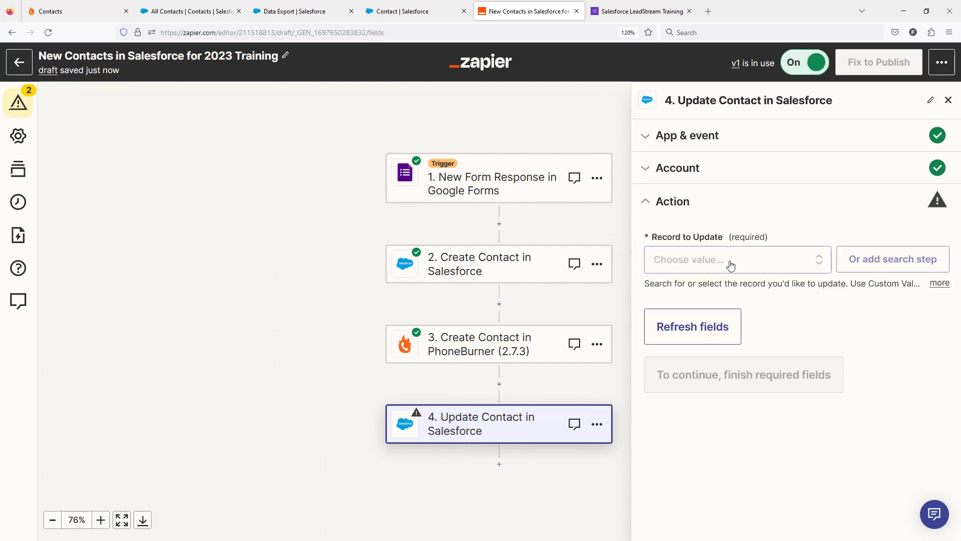
# Map the Update Contact step's Record to Update to the custom ID value from step 2, Create Contact in Salesforce
pyautogui.click(730, 265)
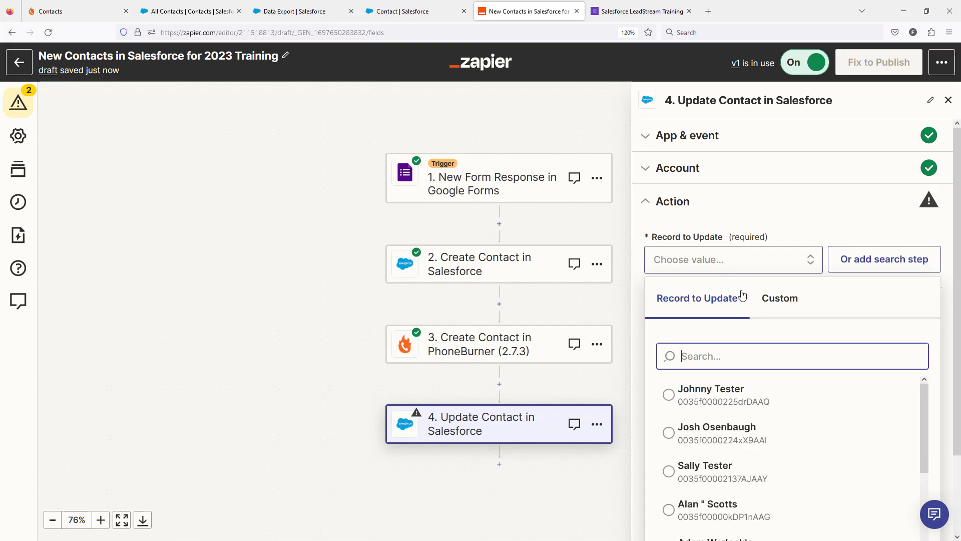
pyautogui.click(780, 301)
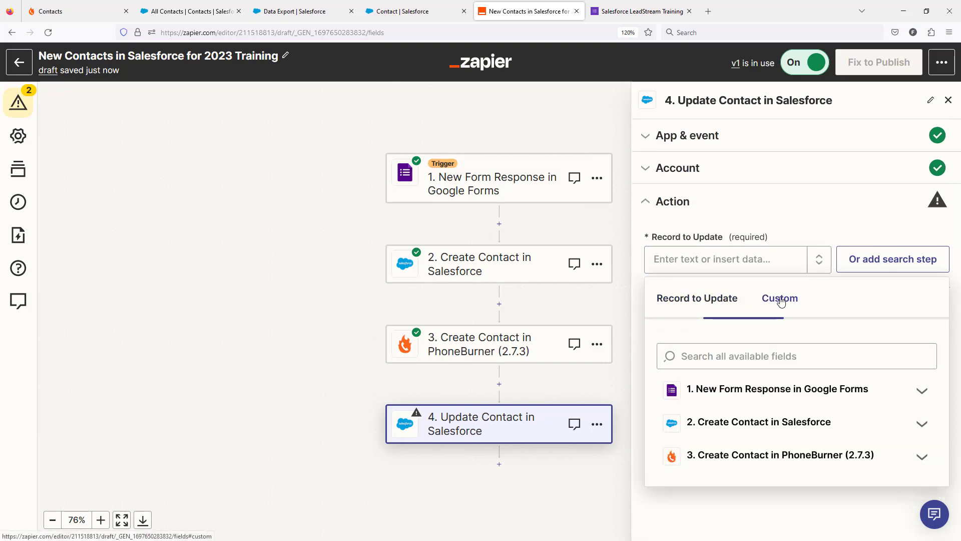
pyautogui.click(786, 429)
pyautogui.scroll(-3, 780, 361)
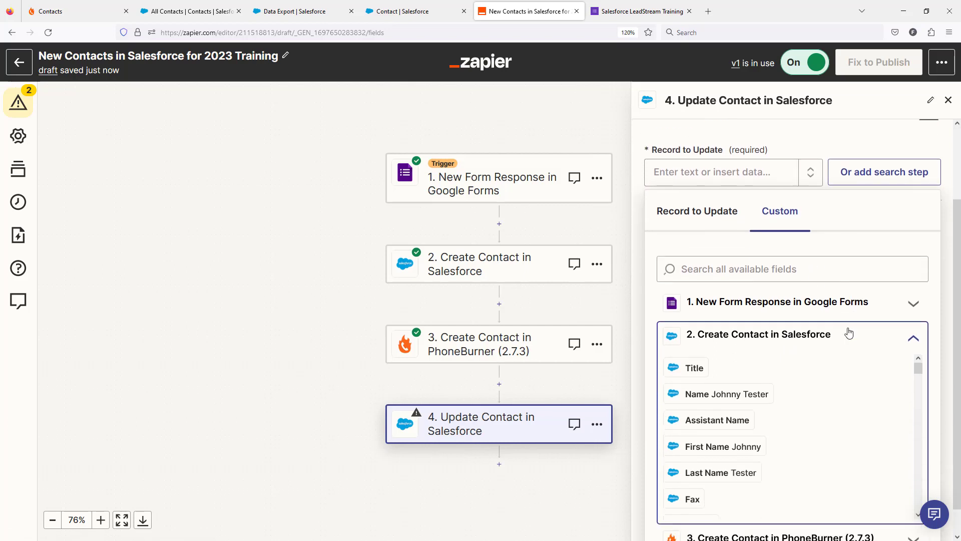
pyautogui.scroll(-5, 803, 392)
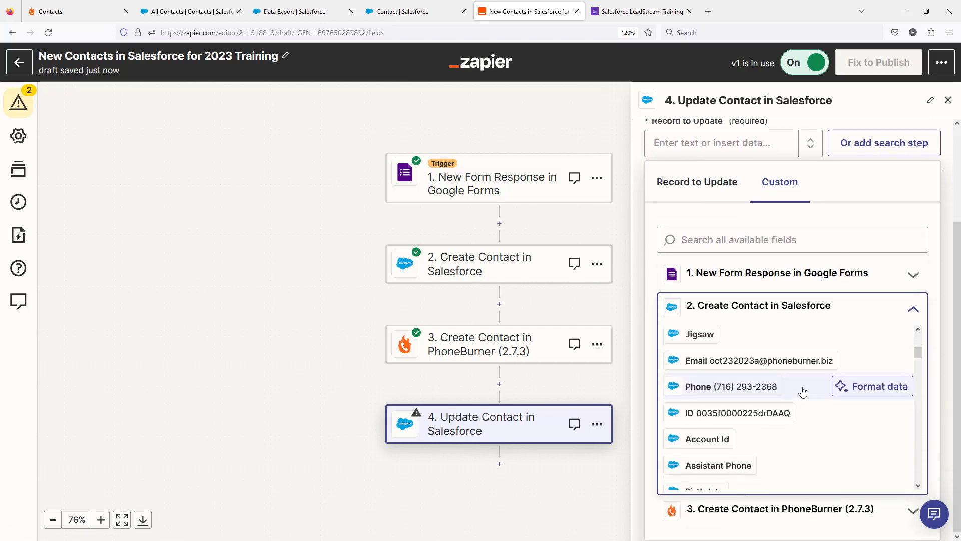
pyautogui.click(736, 413)
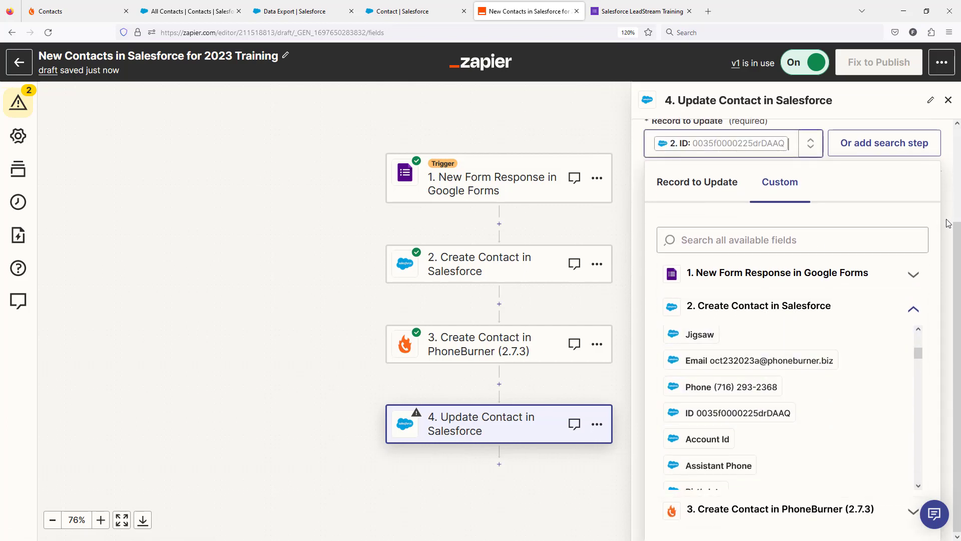
pyautogui.moveTo(955, 239); pyautogui.dragTo(958, 230)
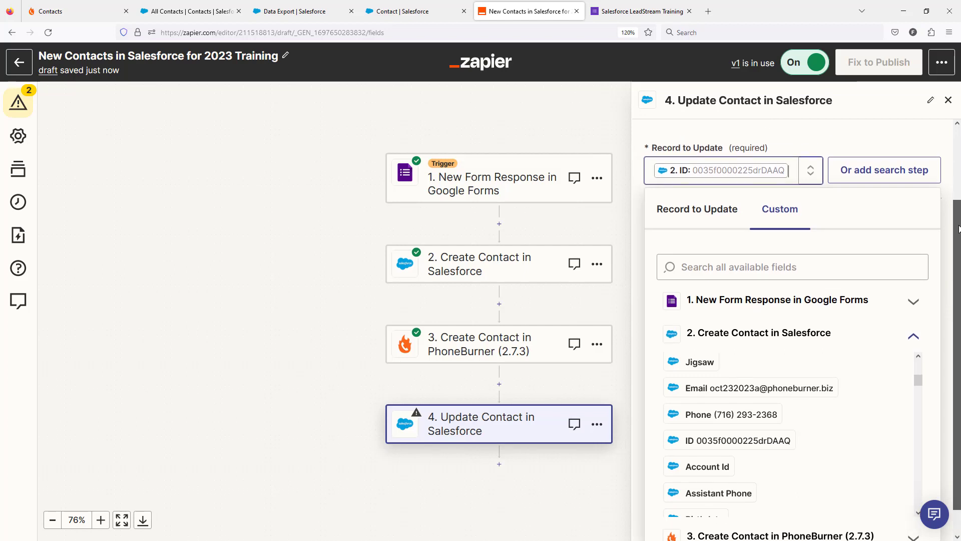
pyautogui.click(914, 145)
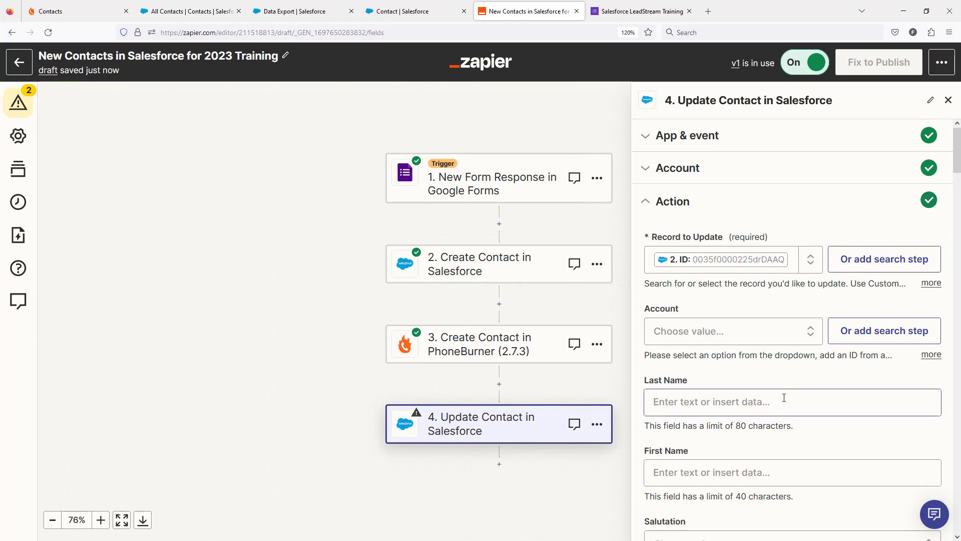
# Map the PhoneBurner Record field to Contact Contacts Contact Contact User Id from step 3, Create Contact in PhoneBurner
pyautogui.scroll(-15, 784, 398)
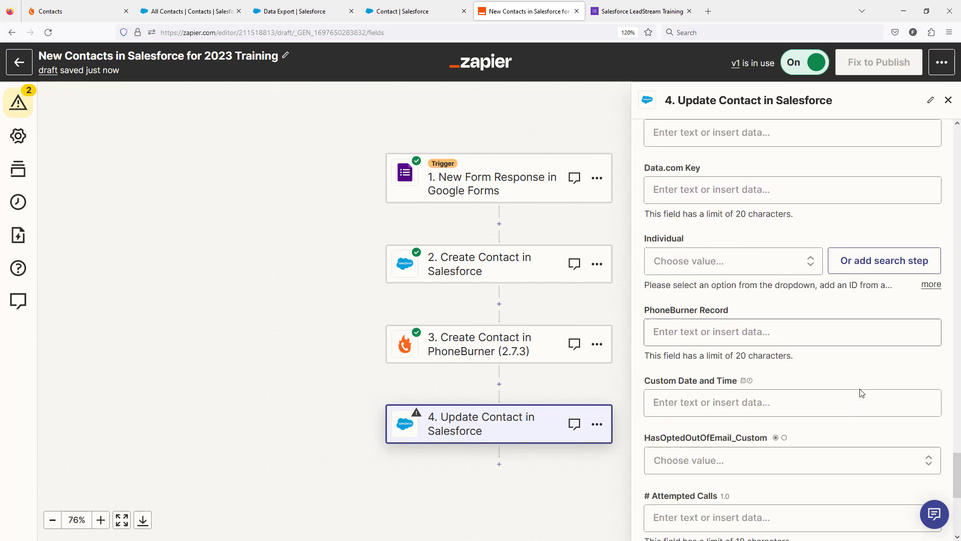
pyautogui.scroll(15, 695, 343)
pyautogui.scroll(-10, 695, 342)
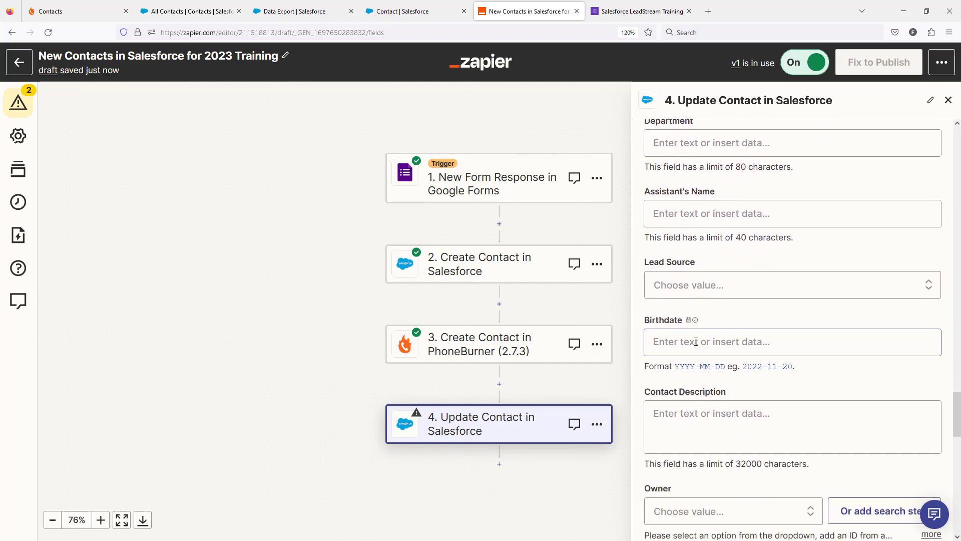
pyautogui.scroll(-7, 697, 339)
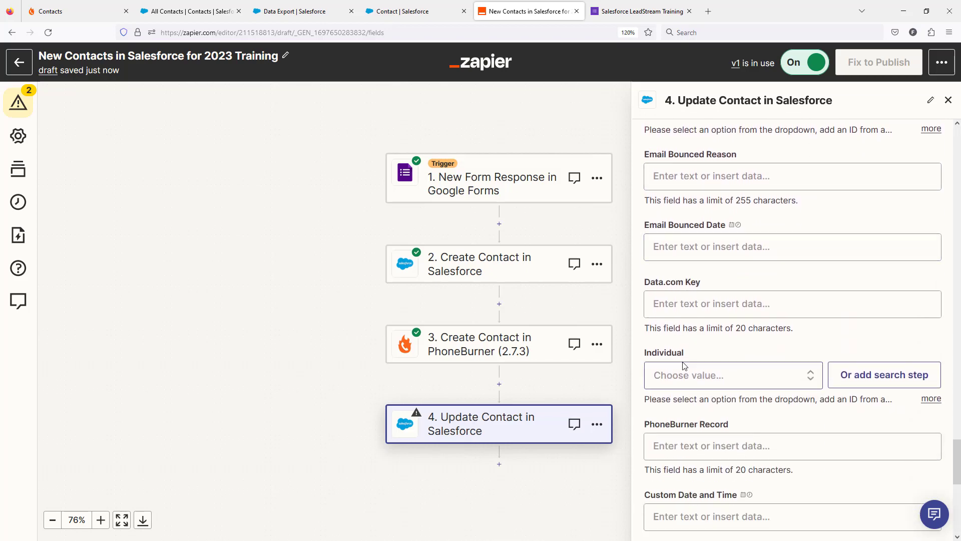
pyautogui.scroll(-3, 684, 367)
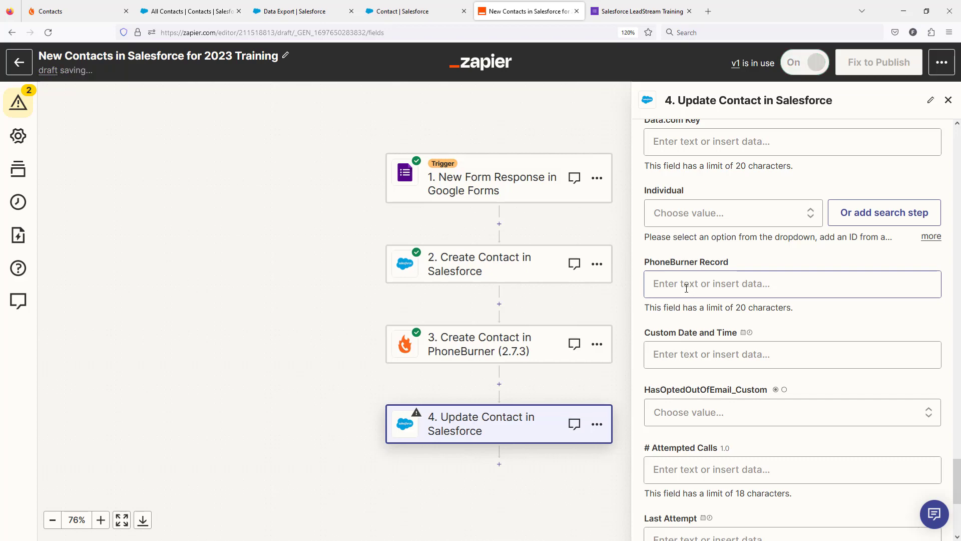
pyautogui.click(686, 288)
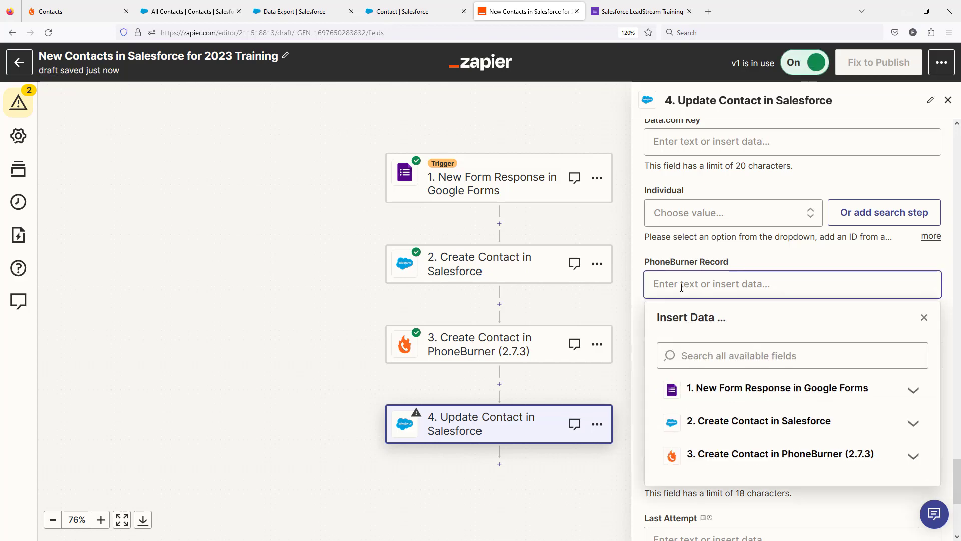
pyautogui.click(769, 457)
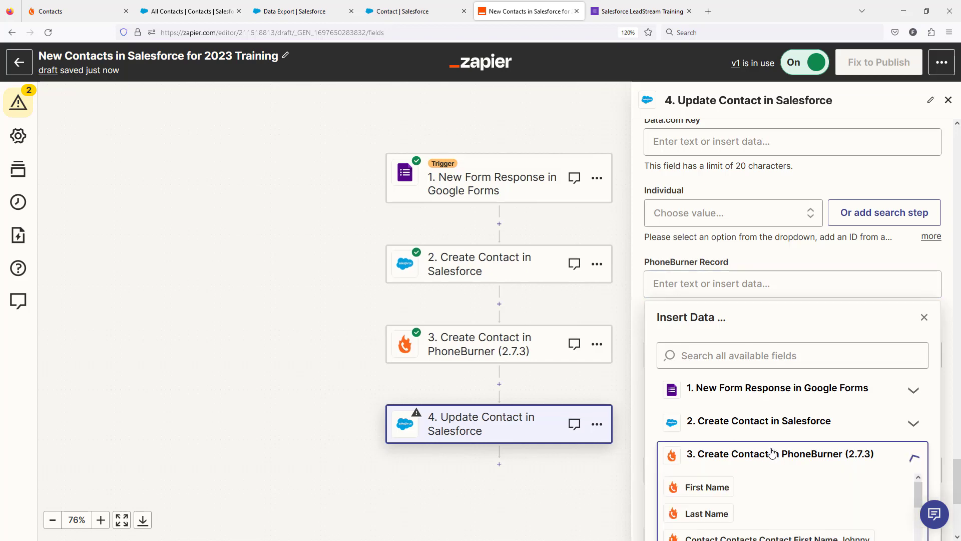
pyautogui.scroll(-8, 785, 458)
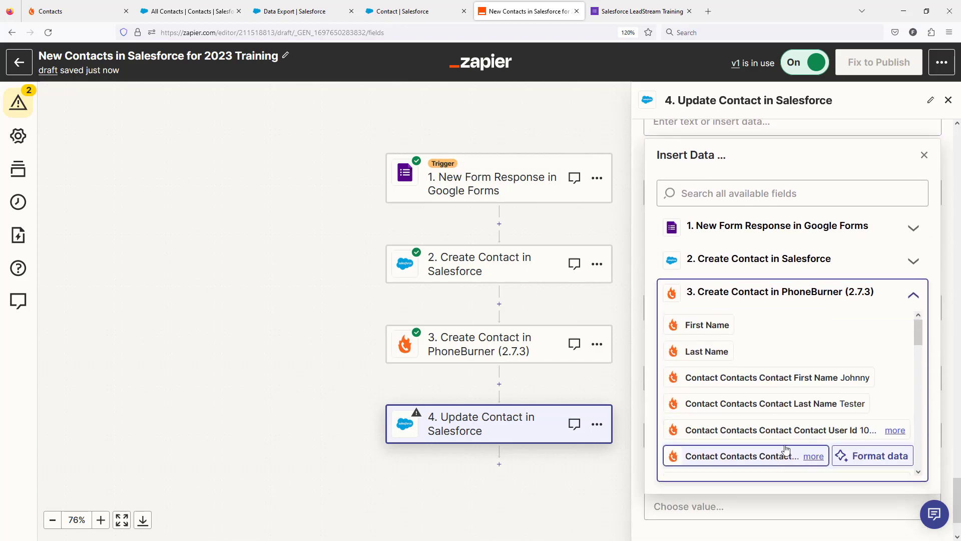
pyautogui.scroll(-3, 760, 418)
pyautogui.scroll(8, 759, 418)
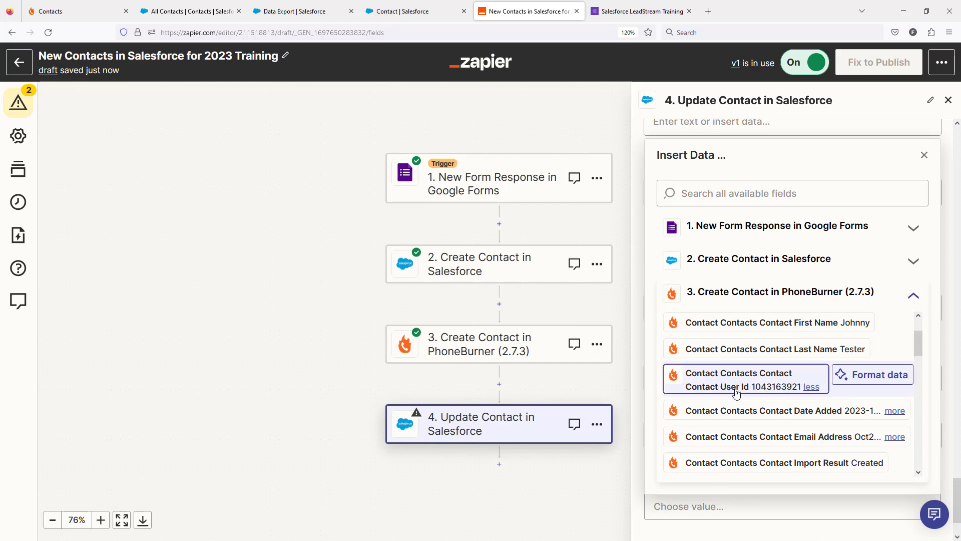
pyautogui.click(721, 384)
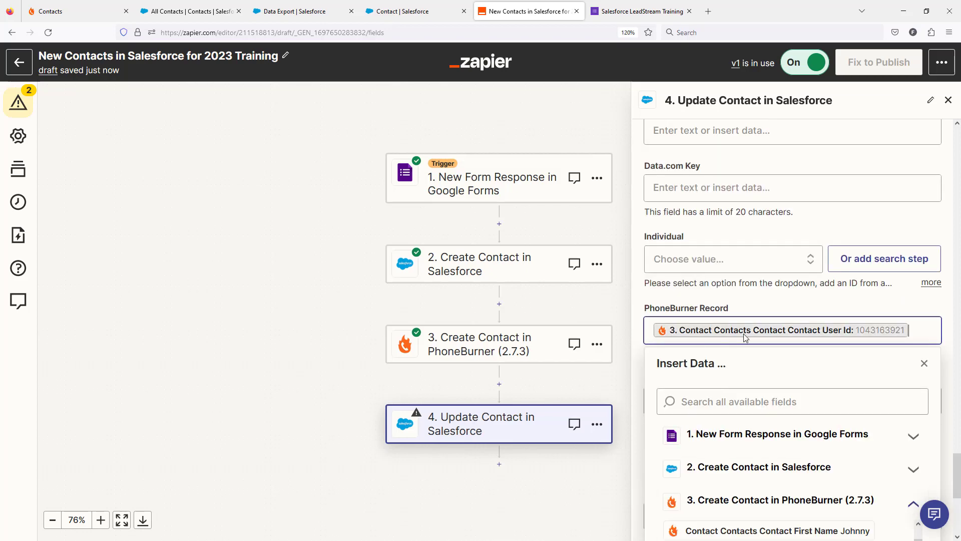
pyautogui.click(939, 310)
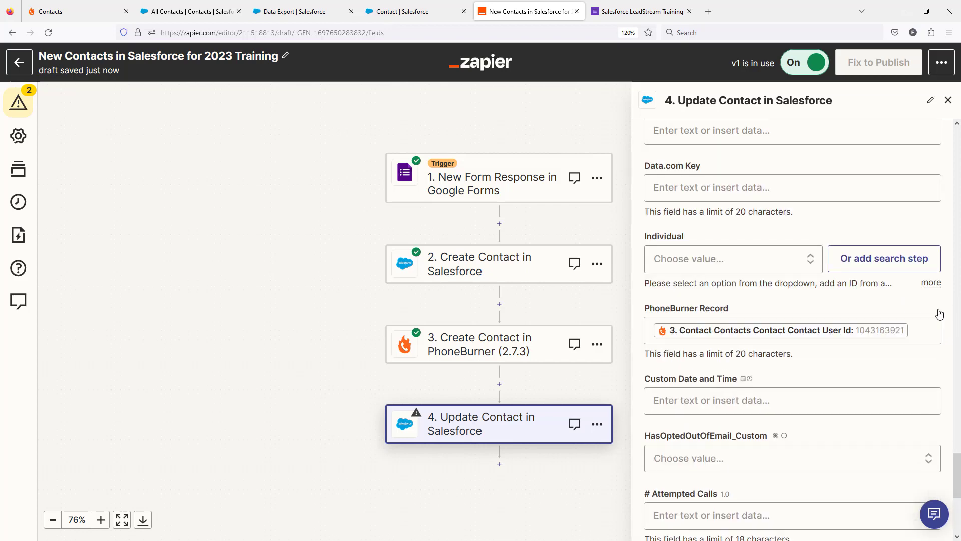
# Continue past the remaining optional fields and test the Update Contact in Salesforce step
pyautogui.scroll(-5, 909, 340)
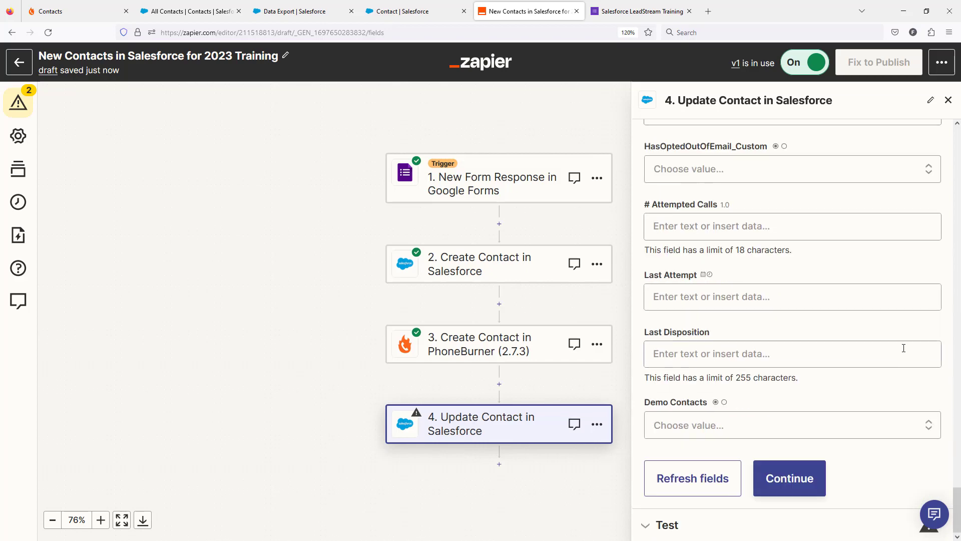
pyautogui.click(789, 478)
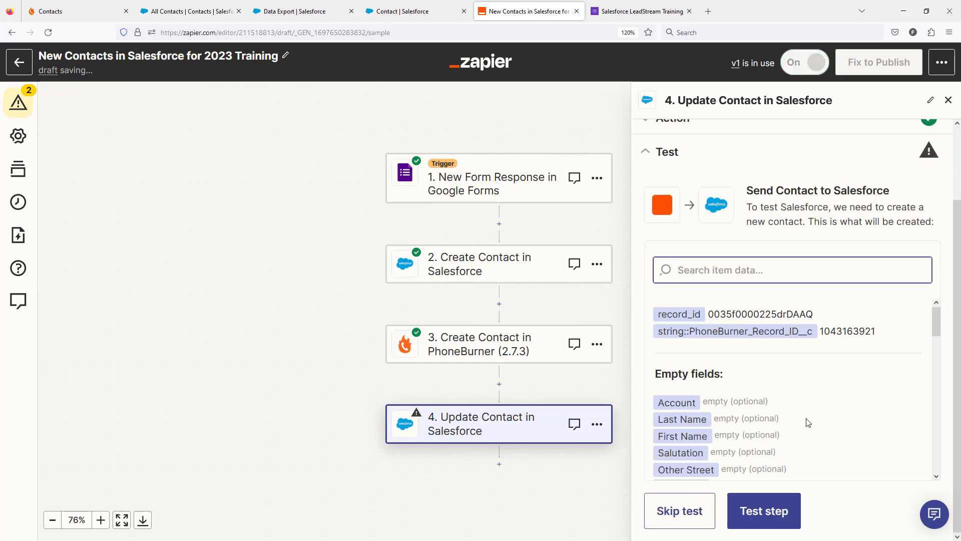
pyautogui.click(765, 512)
# Switch to PhoneBurner, open the new test contact in the Salesforce Contacts folder, and examine the contact ID in its page address
pyautogui.click(50, 11)
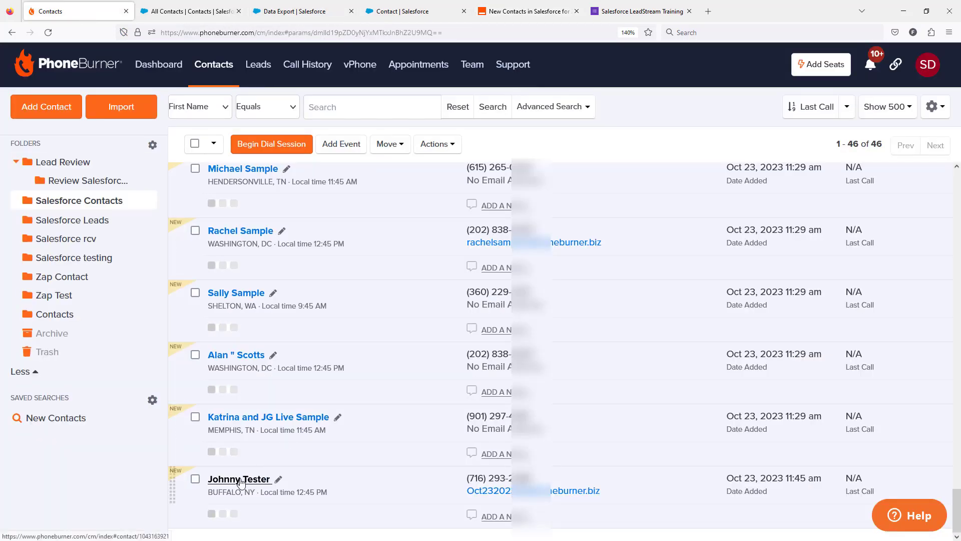
pyautogui.click(241, 481)
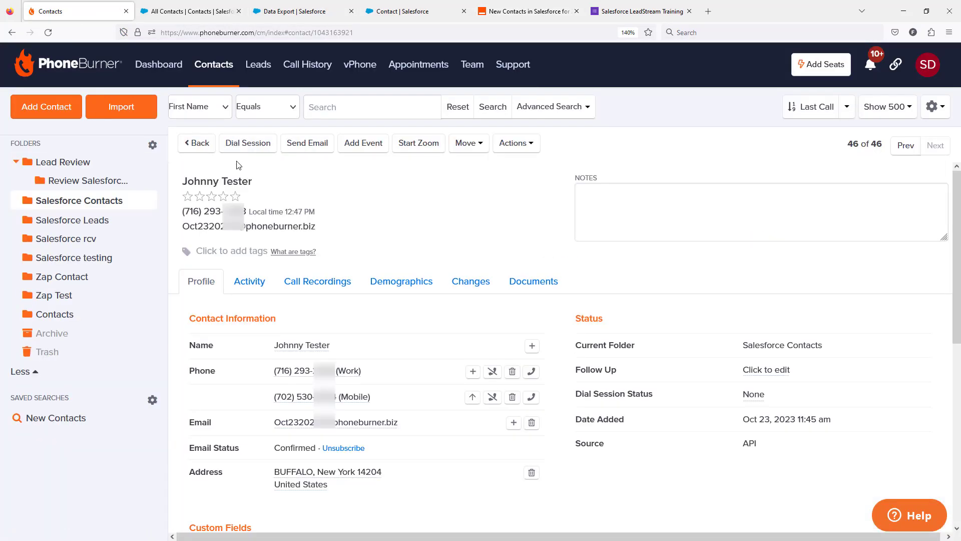
pyautogui.click(328, 33)
pyautogui.doubleClick(327, 33)
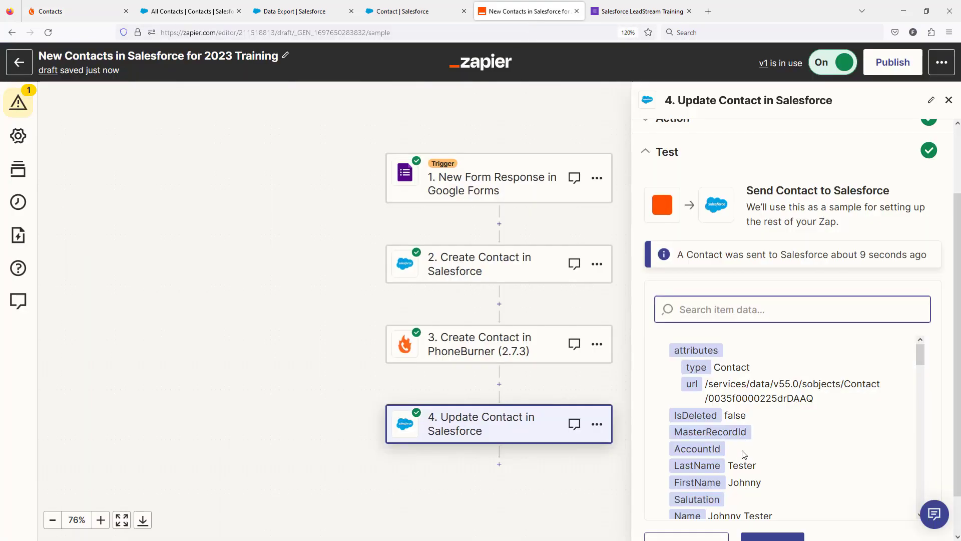
# Switch to Salesforce's All Contacts list, open the same test contact's details, and check its PhoneBurner Record ID
pyautogui.click(194, 11)
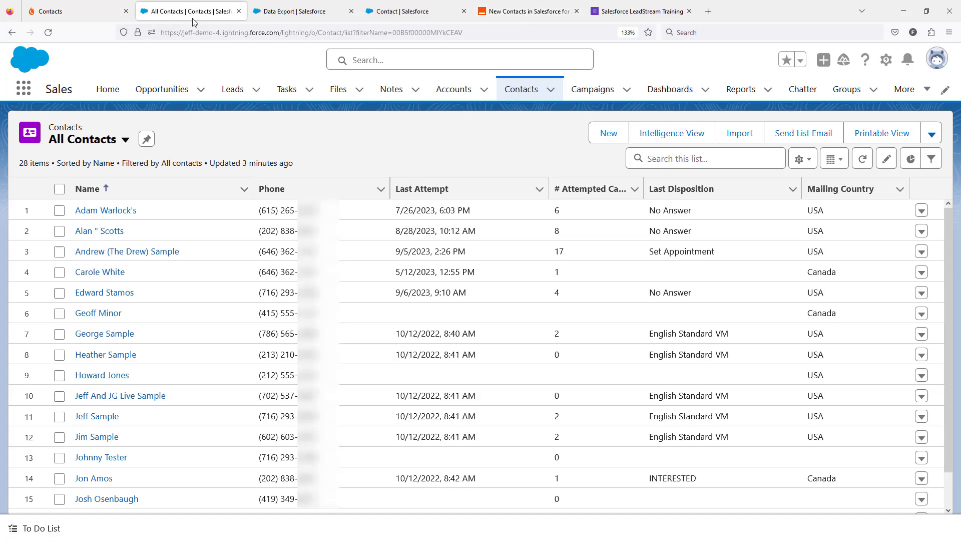
pyautogui.click(99, 458)
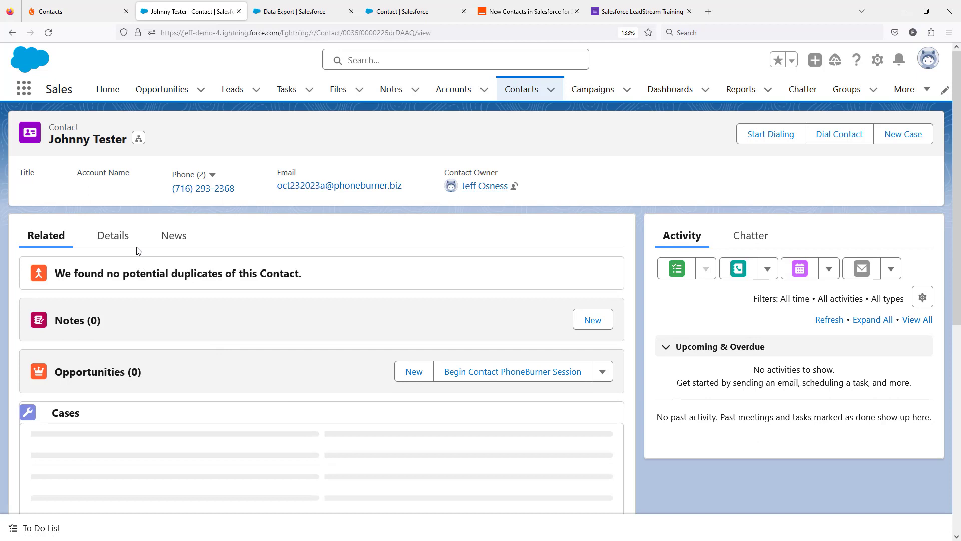
pyautogui.click(113, 236)
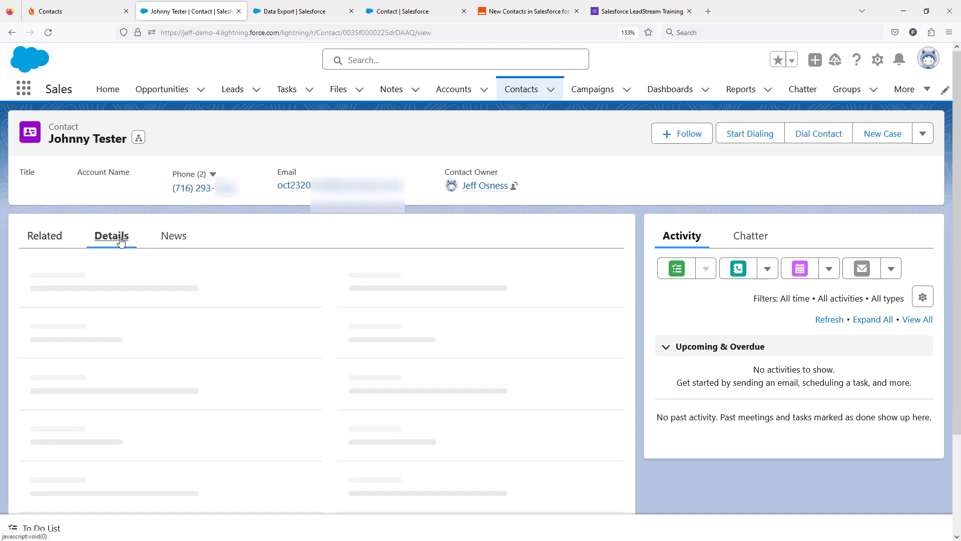
pyautogui.scroll(-2, 310, 299)
pyautogui.scroll(-2, 88, 322)
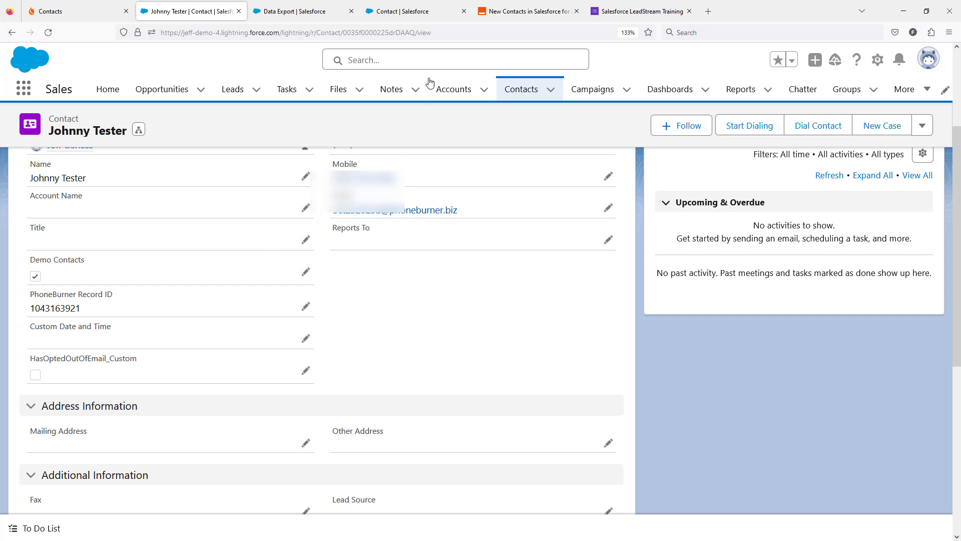
# Return to Zapier and publish the zap with the version name "added phoneburner to the mix"
pyautogui.click(526, 11)
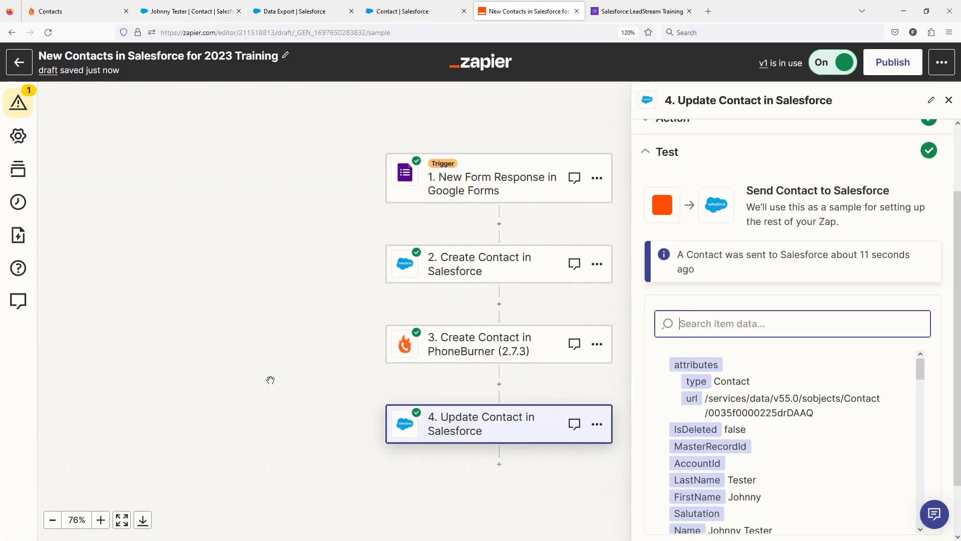
pyautogui.click(894, 66)
pyautogui.write('added PhoneBurner to the mi')
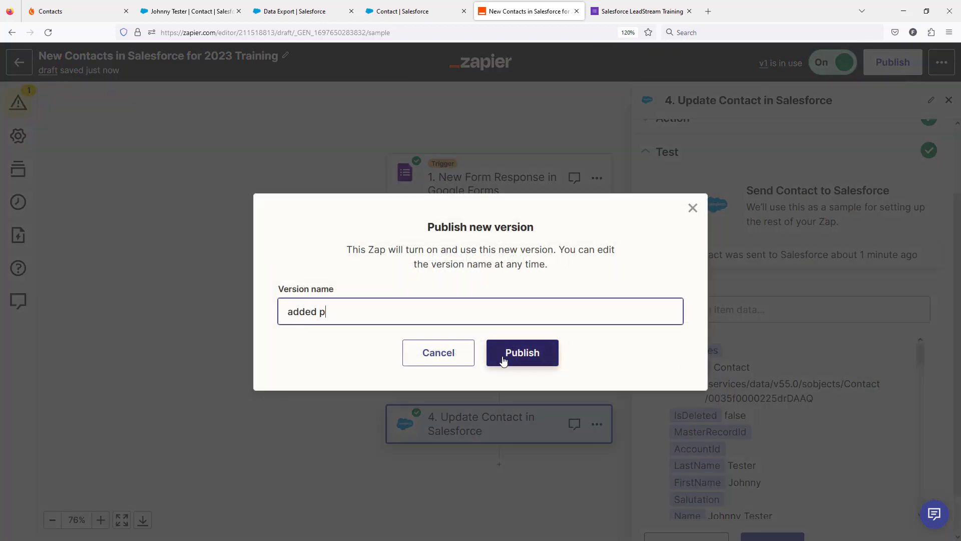
pyautogui.write('x')
pyautogui.click(503, 360)
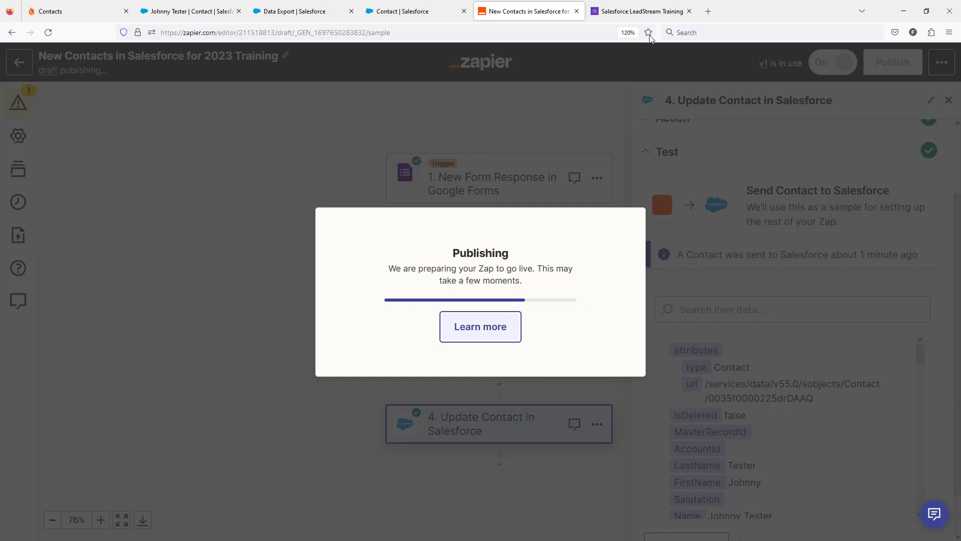
# Switch to the Salesforce LeadStream Training form, start another response, and enter the test lead's first and last name
pyautogui.click(652, 15)
pyautogui.click(356, 125)
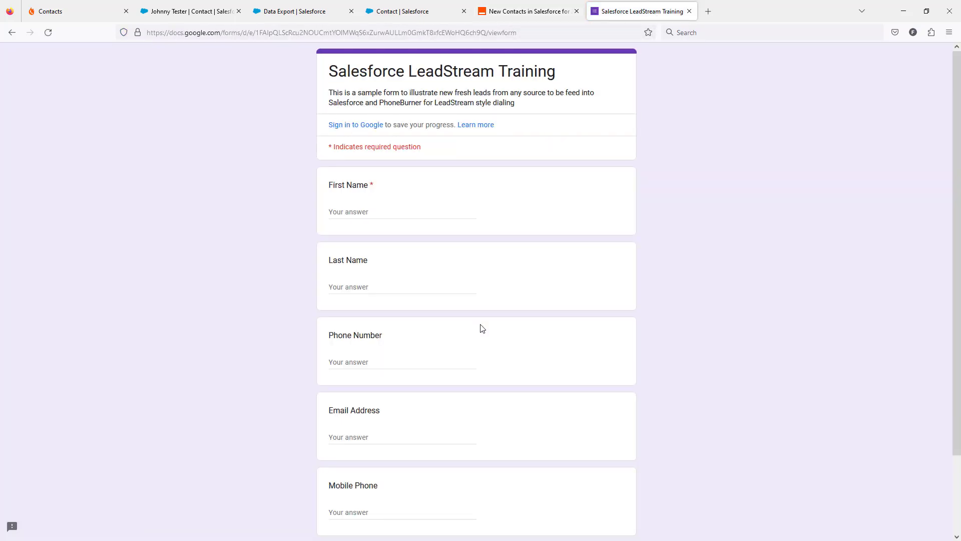
pyautogui.click(387, 210)
pyautogui.write('Donny')
pyautogui.press('Tab')
pyautogui.write('Demo')
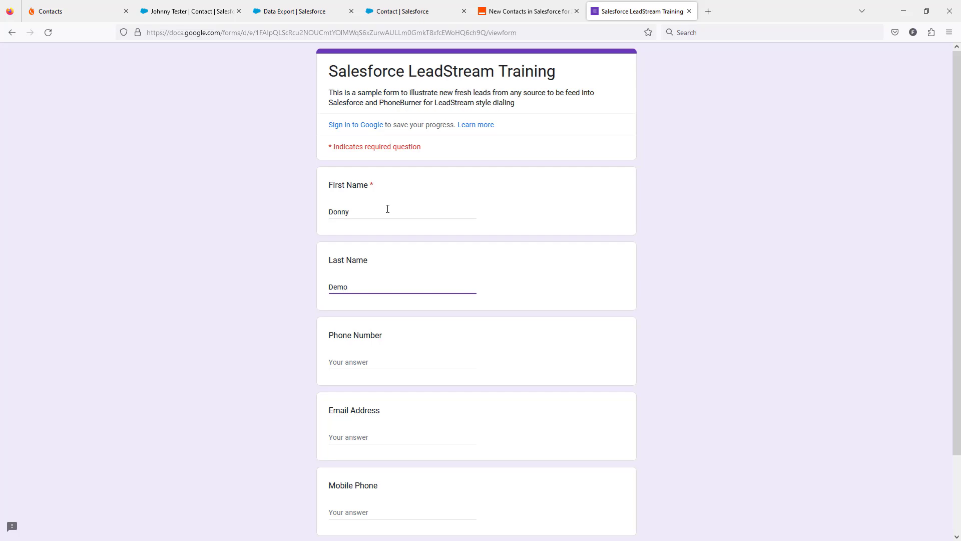
pyautogui.press('Tab')
# Fill in the test lead's phone number, email address and mobile phone, and submit the form
pyautogui.click(354, 362)
pyautogui.hotkey('ctrl', 'v')
pyautogui.click(355, 440)
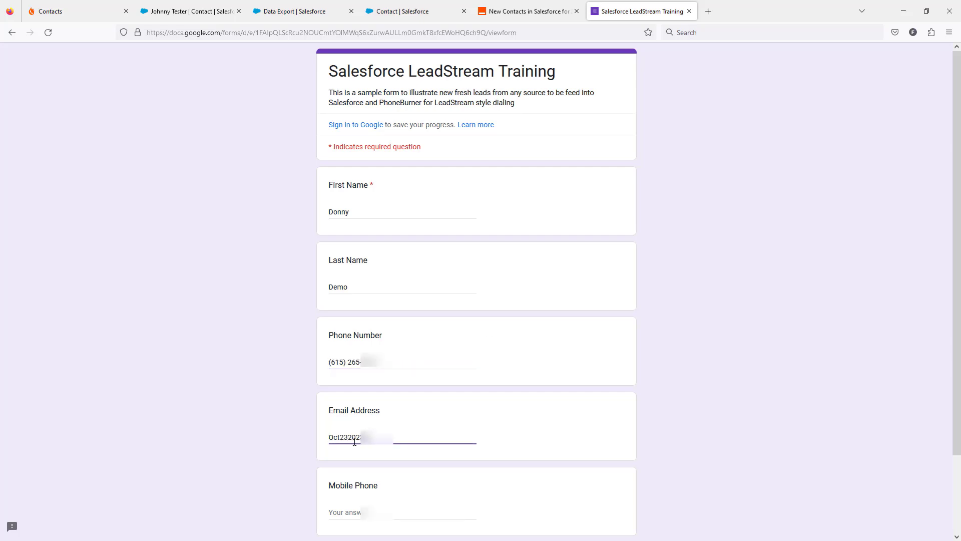
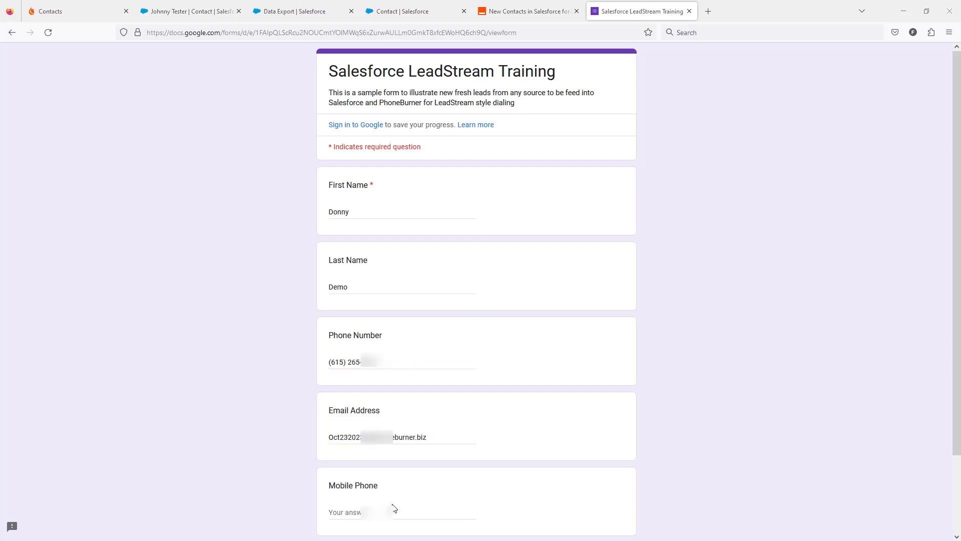
pyautogui.click(394, 508)
pyautogui.scroll(-2, 456, 423)
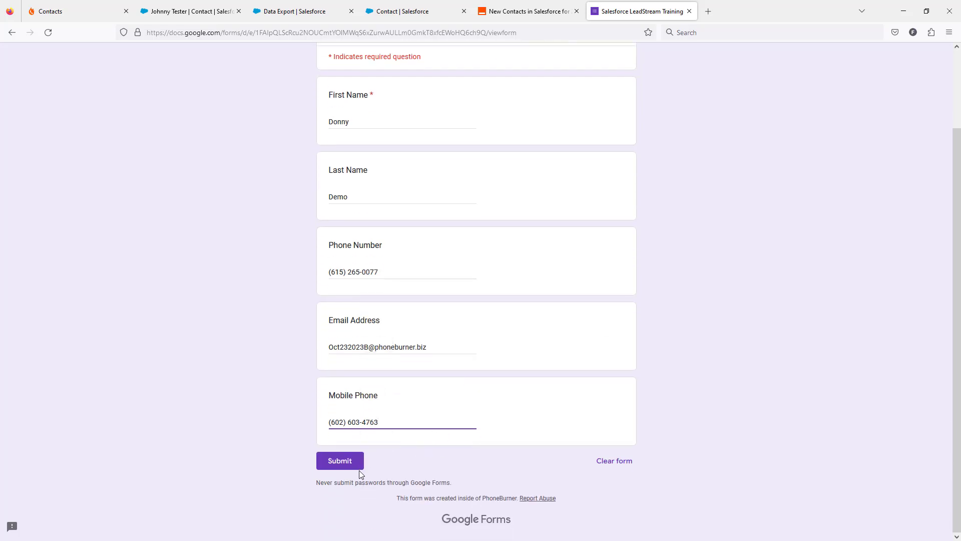
pyautogui.click(334, 460)
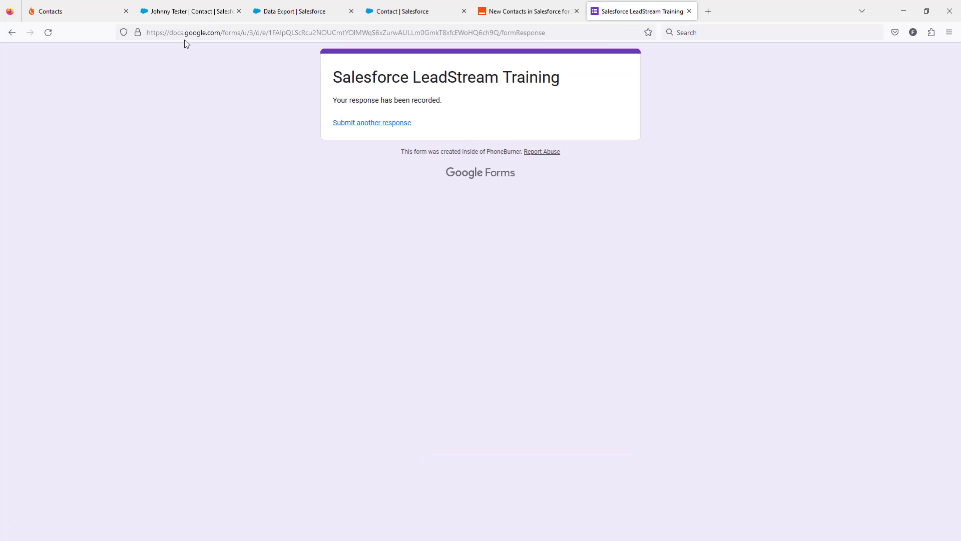
# Look for the new test lead in Salesforce's All Contacts list and in PhoneBurner's refreshed Salesforce Contacts folder
pyautogui.click(170, 12)
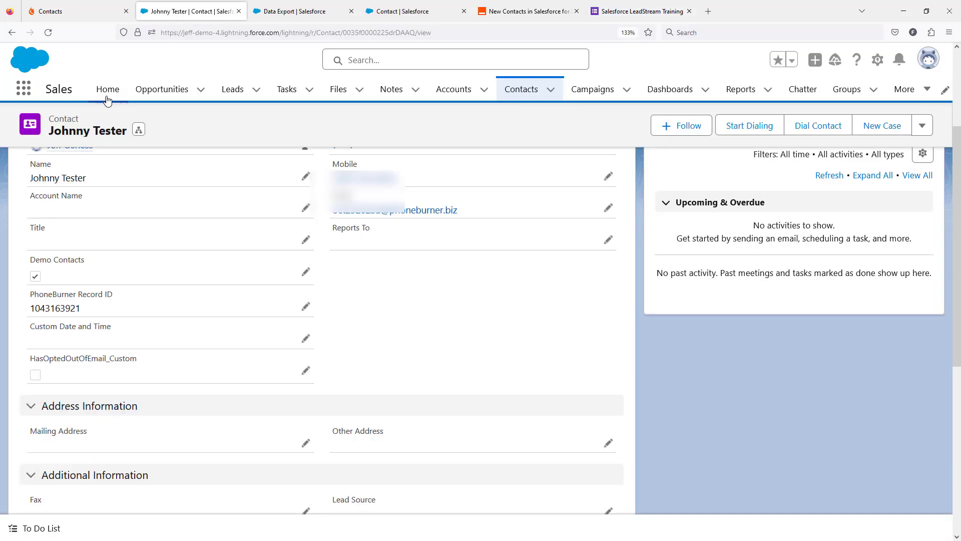
pyautogui.click(12, 31)
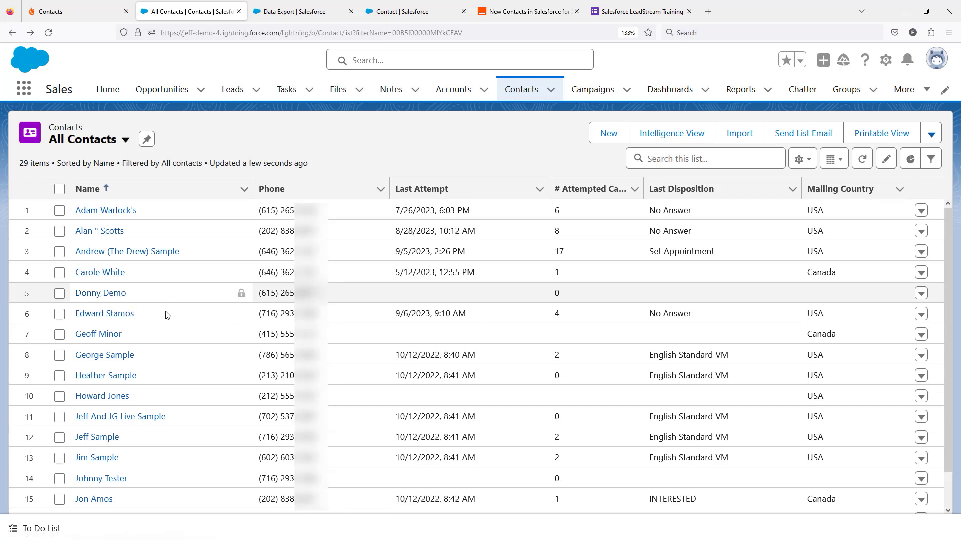
pyautogui.click(75, 11)
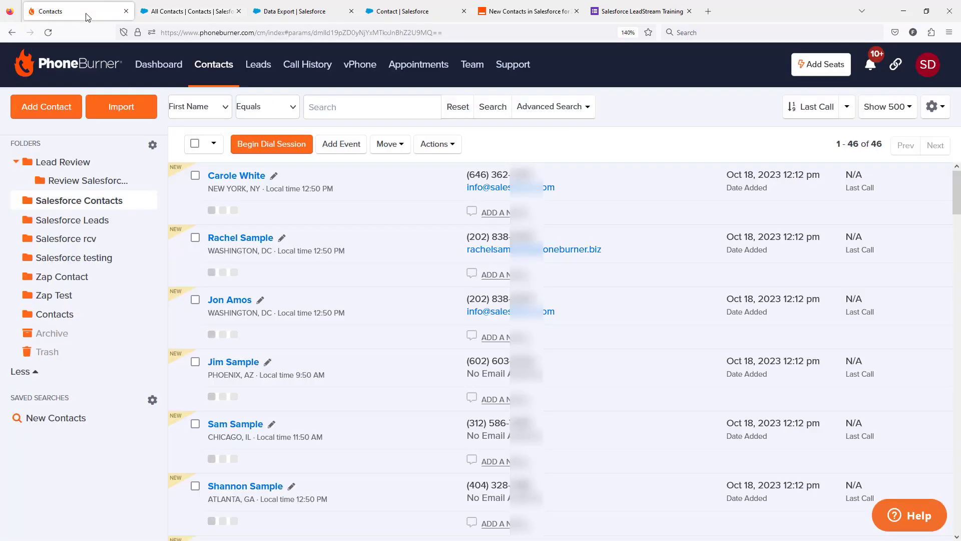
pyautogui.click(48, 33)
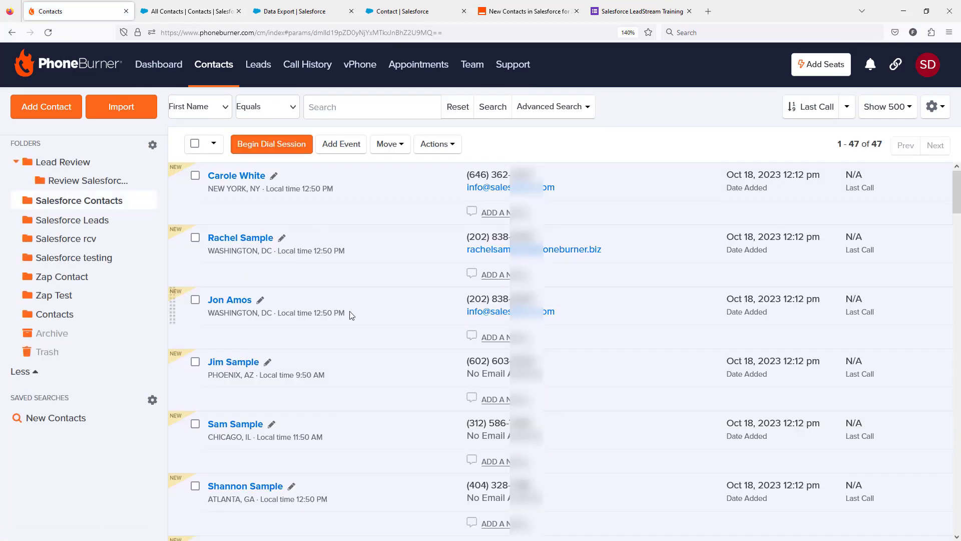
pyautogui.scroll(-3, 351, 315)
pyautogui.scroll(-10, 352, 315)
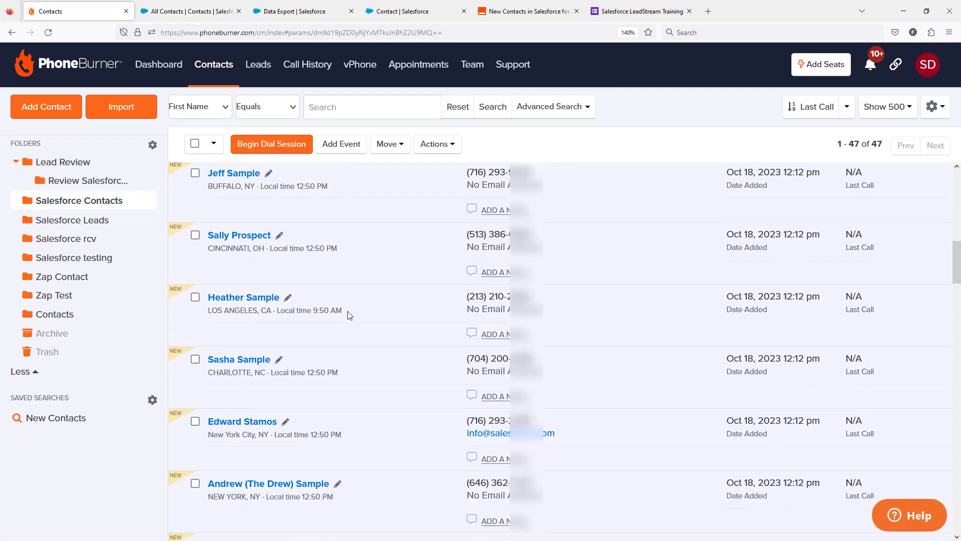
pyautogui.scroll(-10, 349, 314)
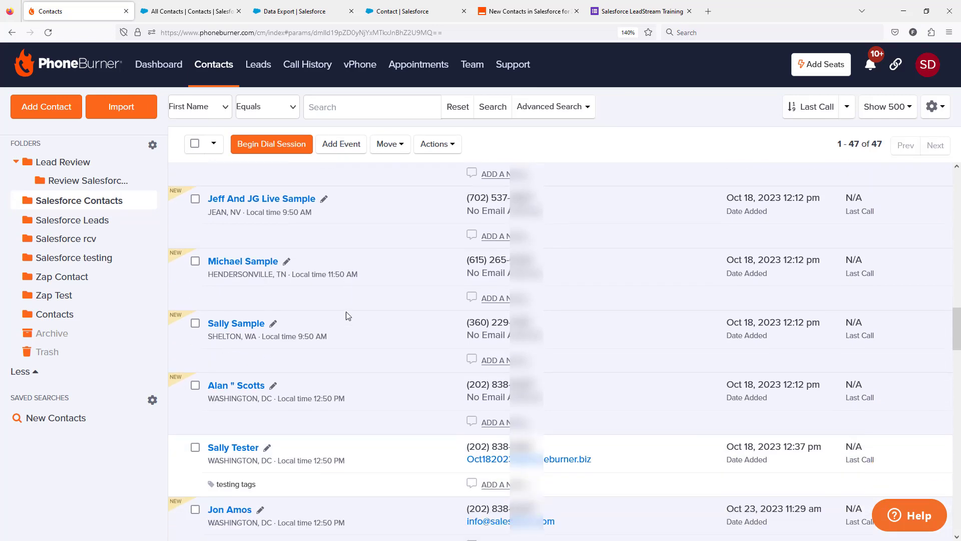
pyautogui.scroll(-11, 348, 316)
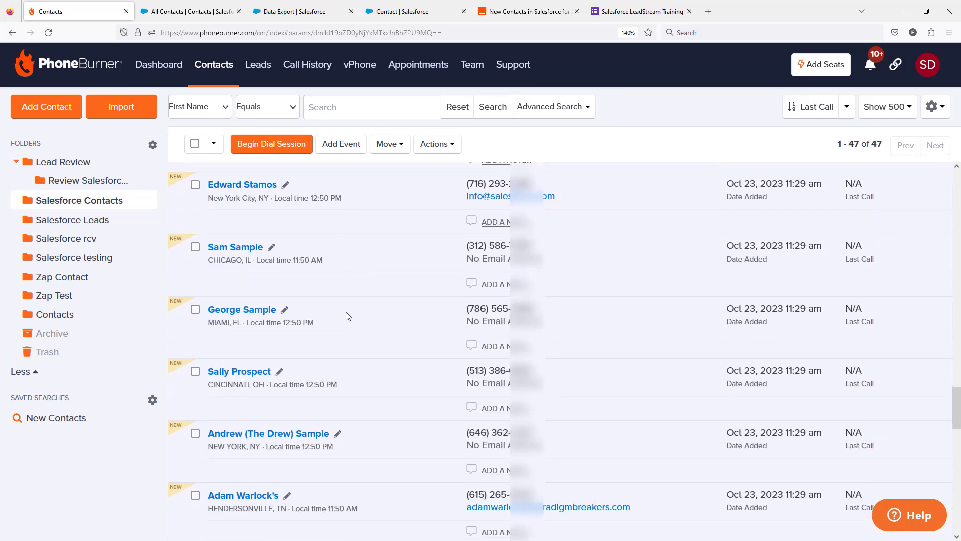
pyautogui.scroll(-10, 345, 315)
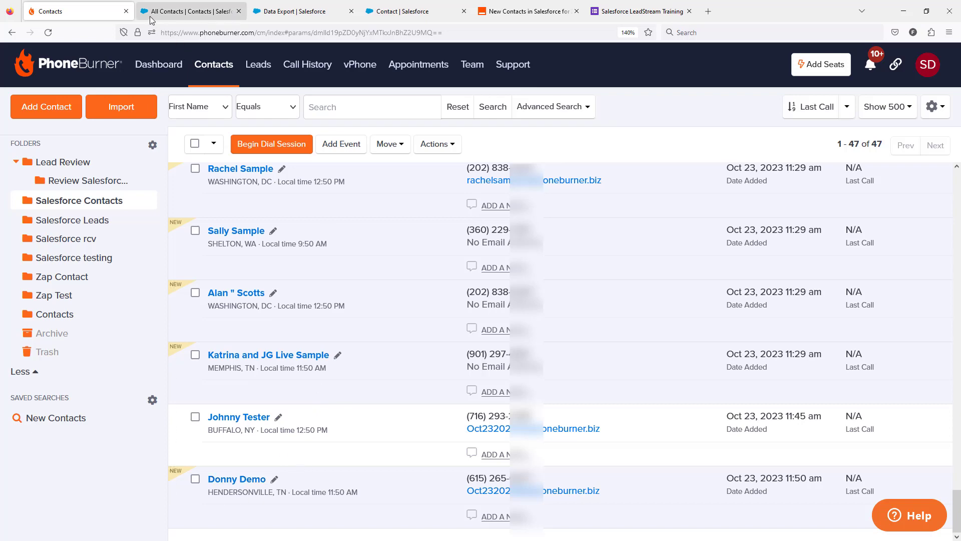
# Return to Salesforce, open the new test contact's details, and check its PhoneBurner Record ID
pyautogui.click(184, 12)
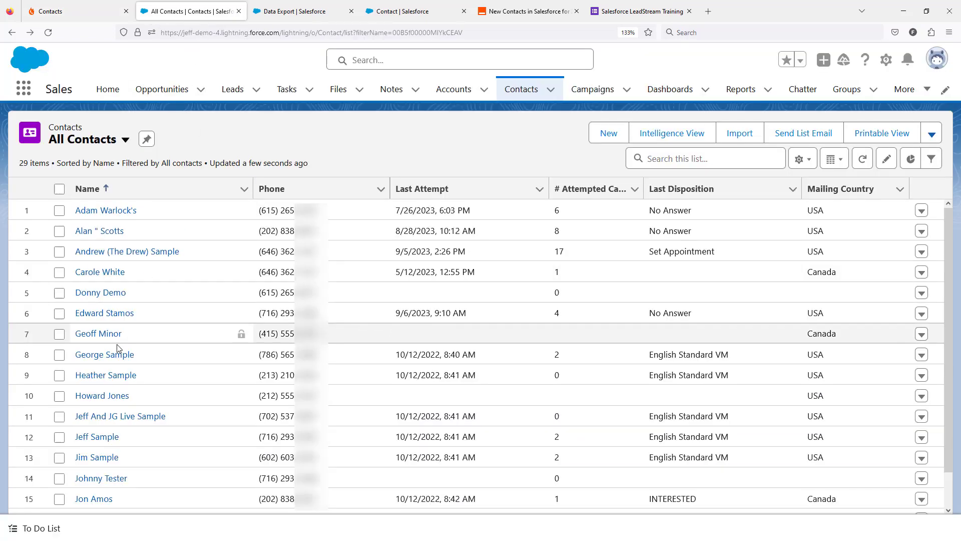
pyautogui.click(101, 296)
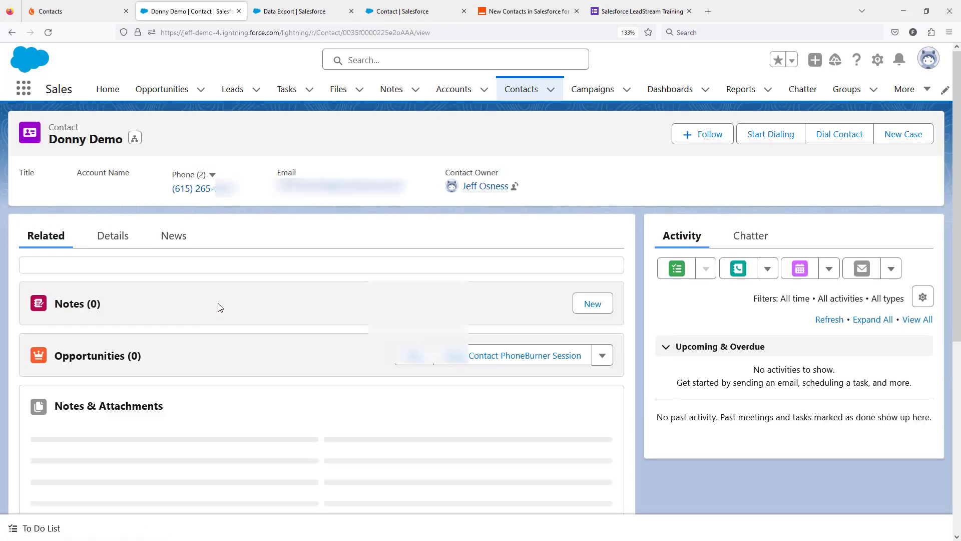
pyautogui.click(112, 236)
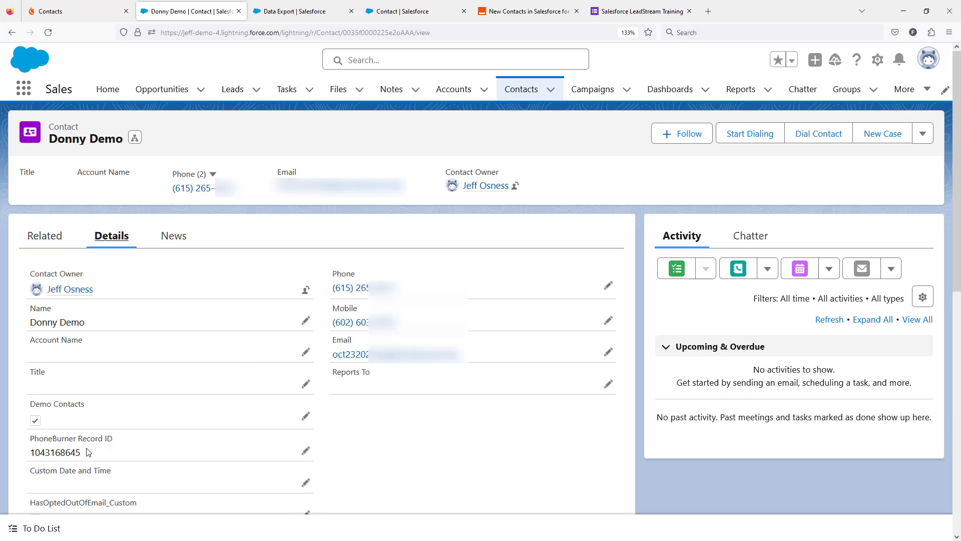
# Switch to PhoneBurner's Leads page and view the available leads of the Salesforce Contacts leadstream
pyautogui.click(55, 11)
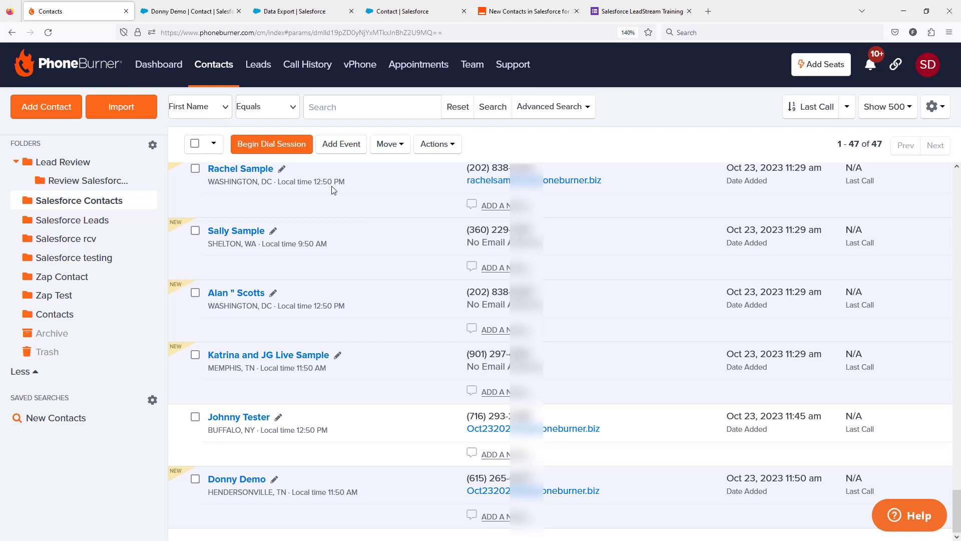
pyautogui.click(258, 65)
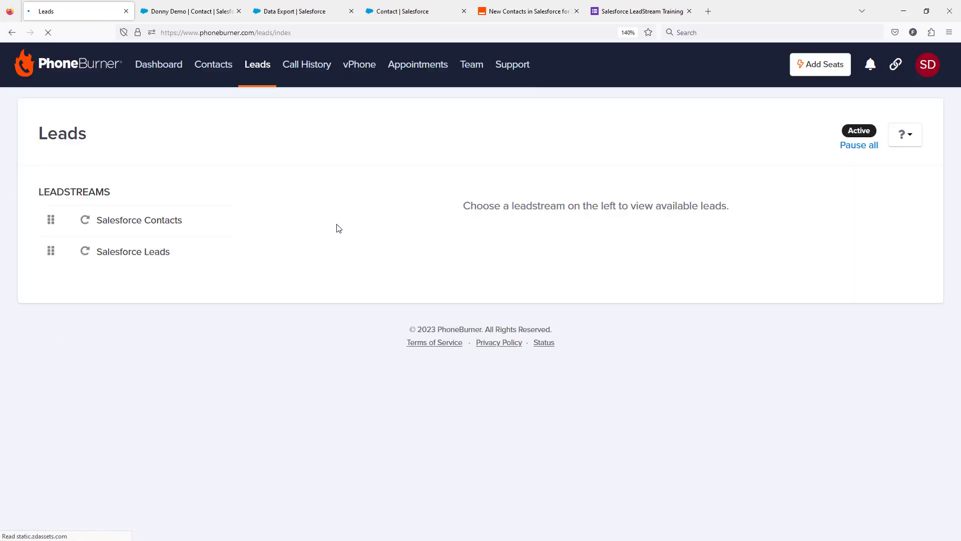
pyautogui.click(156, 222)
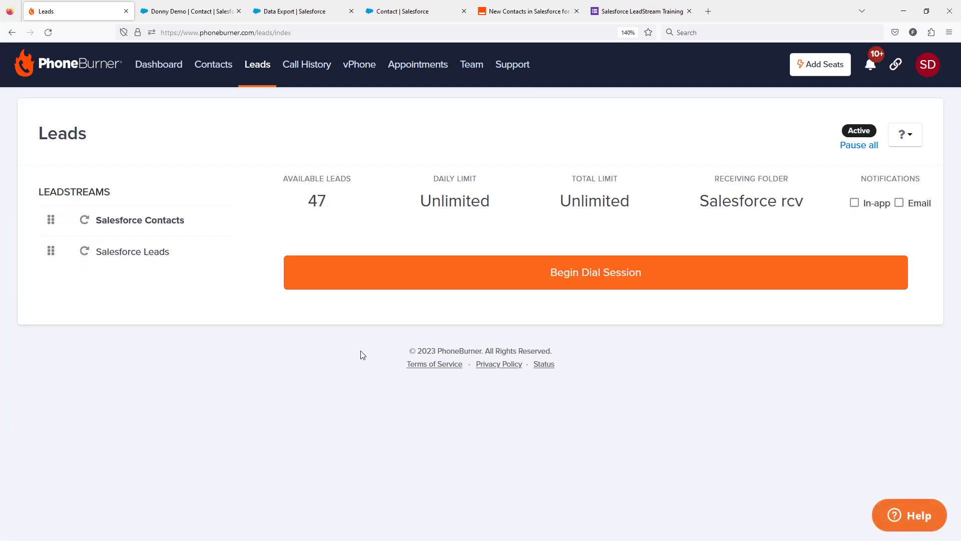